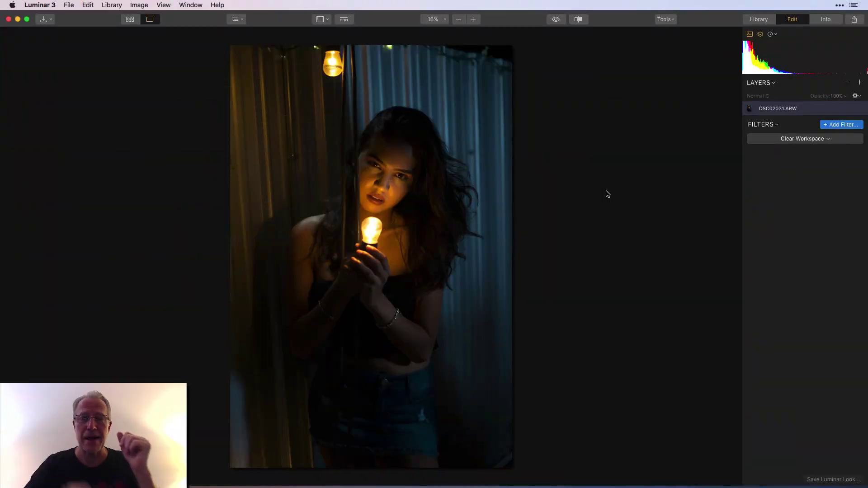
Step: Add the RAW Develop, Tone and Vignette filters to the photo and close the filters catalog
left_click(841, 125)
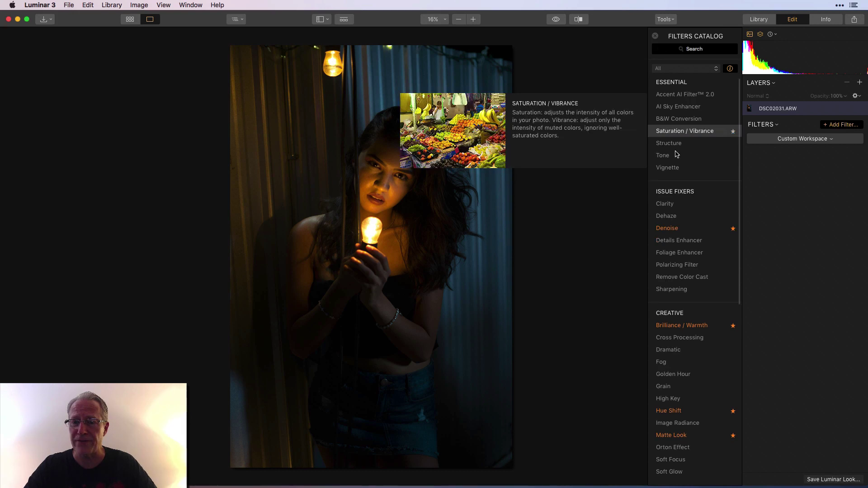
left_click(677, 154)
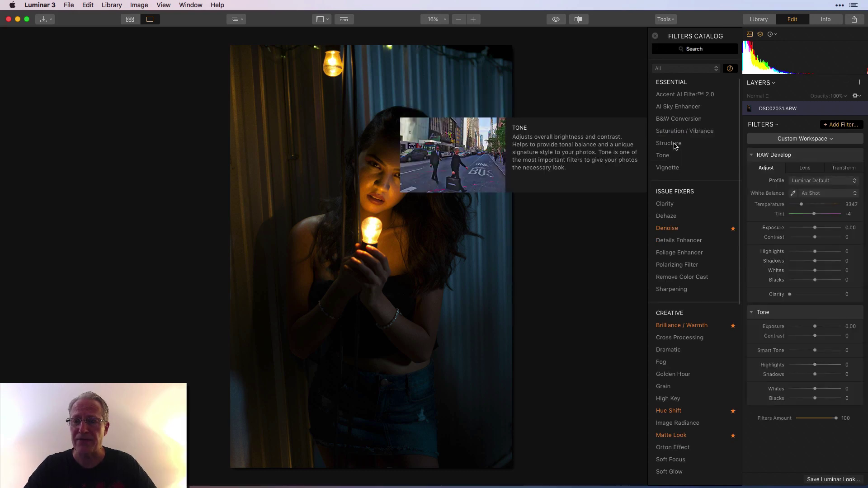
left_click(668, 167)
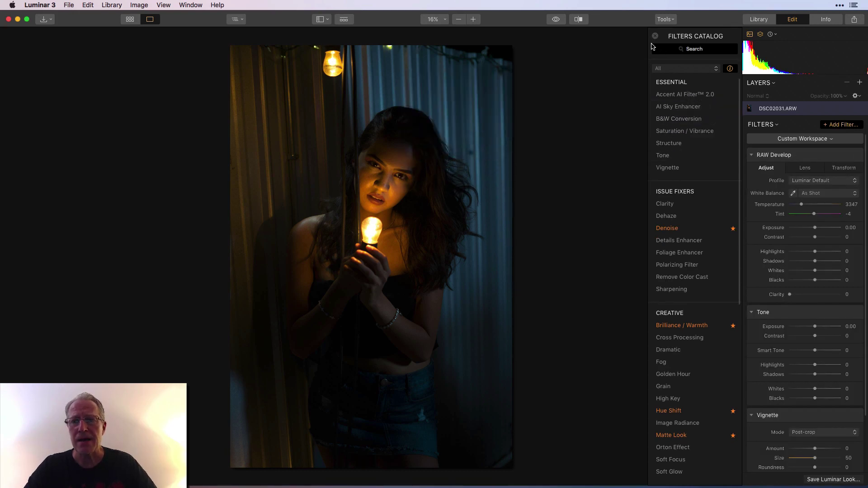
left_click(655, 36)
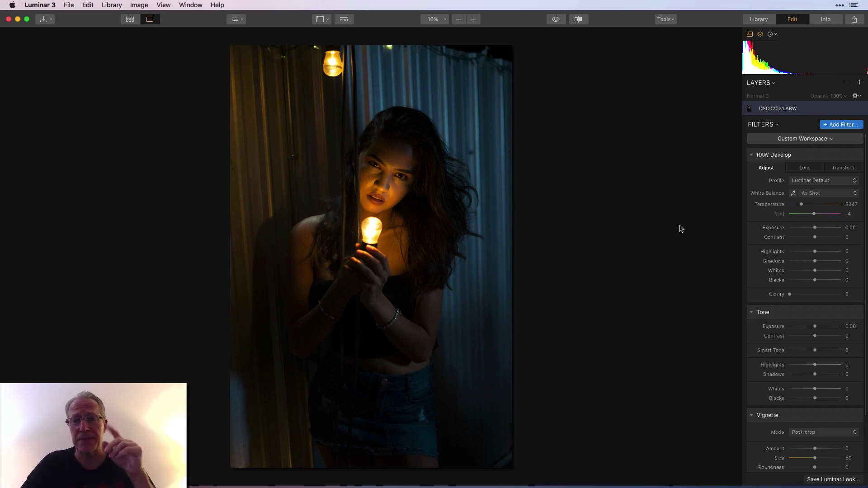
Step: Crop the photo to a 1:1 square framing the woman from above her head to her waist, with the bulb near the center
left_click(665, 19)
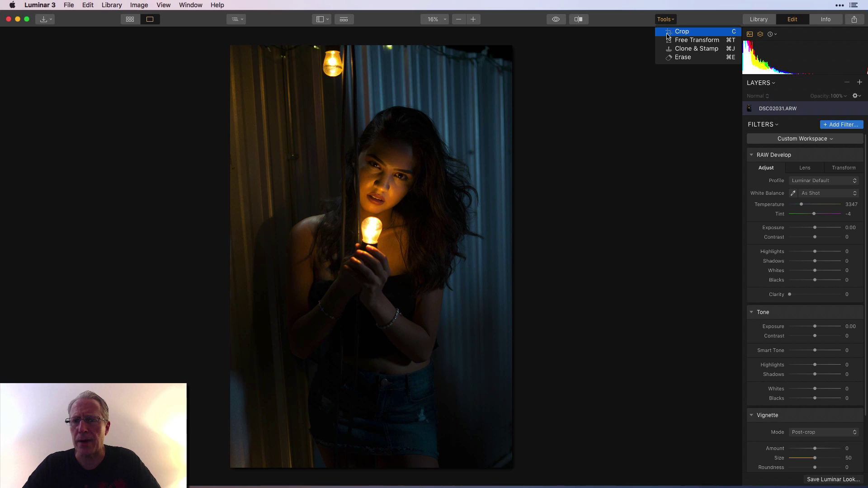
left_click(668, 28)
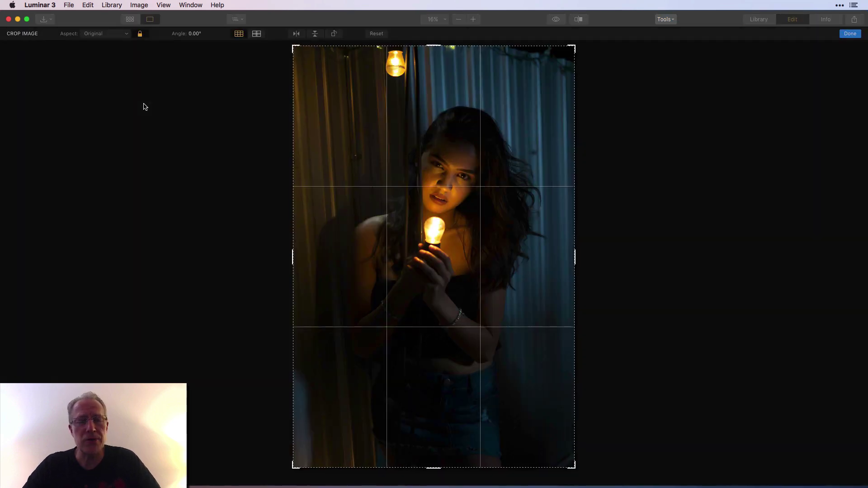
left_click(118, 34)
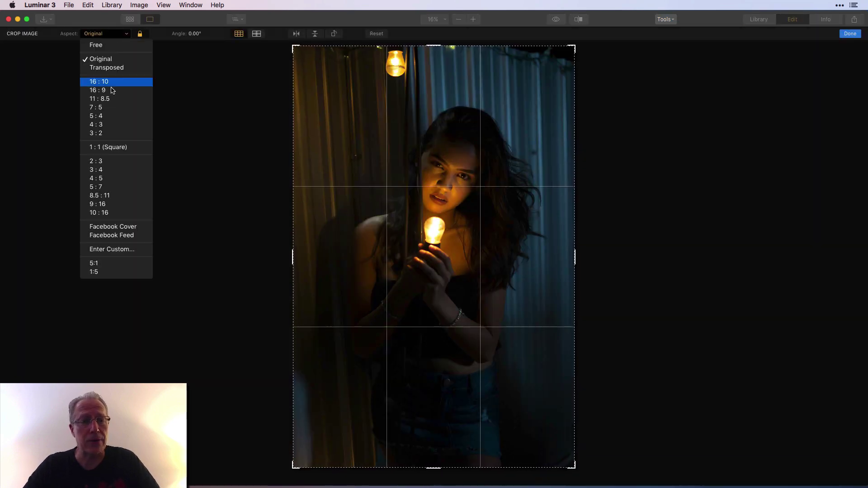
left_click(111, 147)
left_click_drag(446, 280, 444, 268)
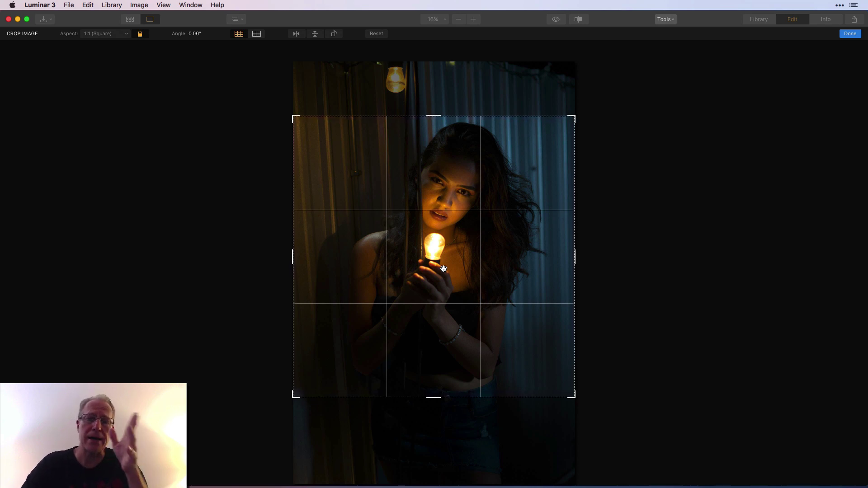
key("Return")
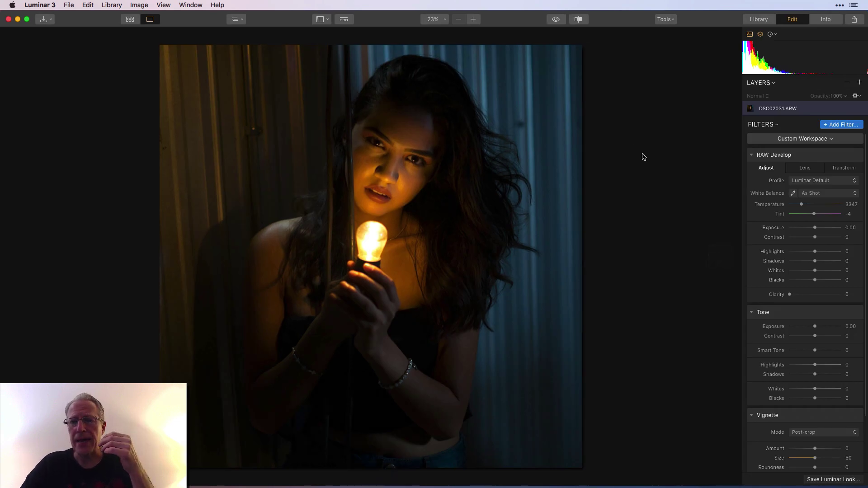
Step: Set the RAW Develop contrast to 23 and its clarity to 10
left_click_drag(815, 237, 822, 239)
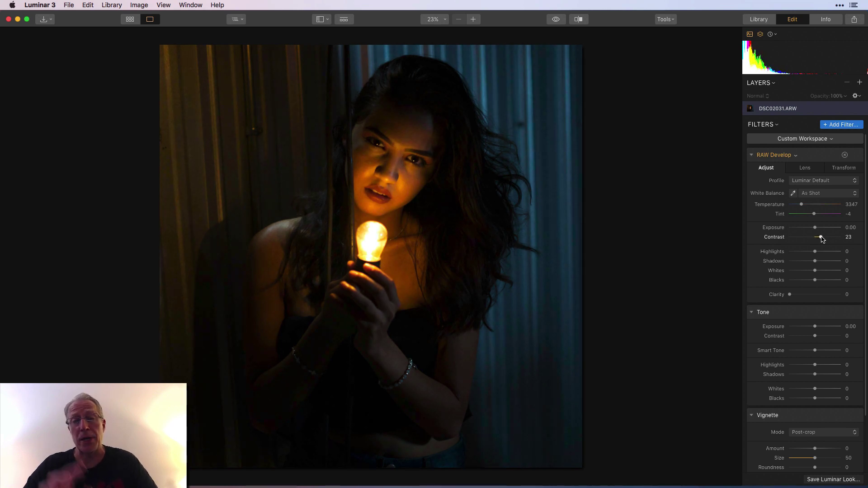
left_click_drag(790, 295, 843, 291)
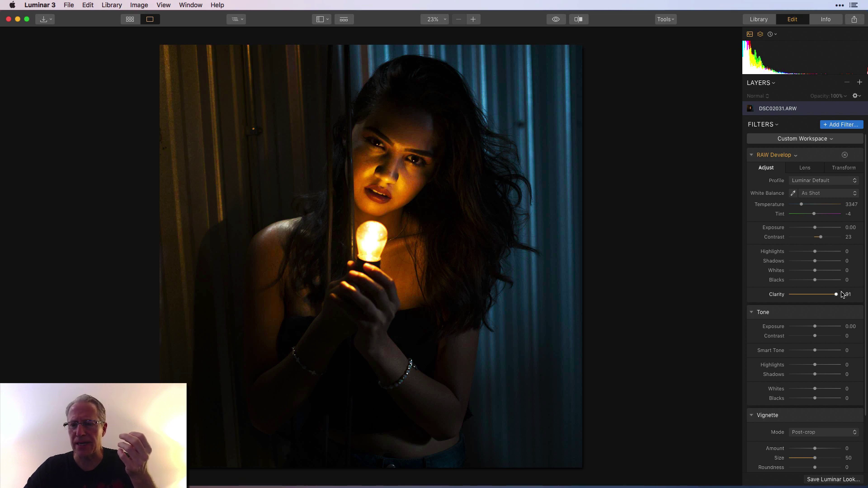
double_click(778, 295)
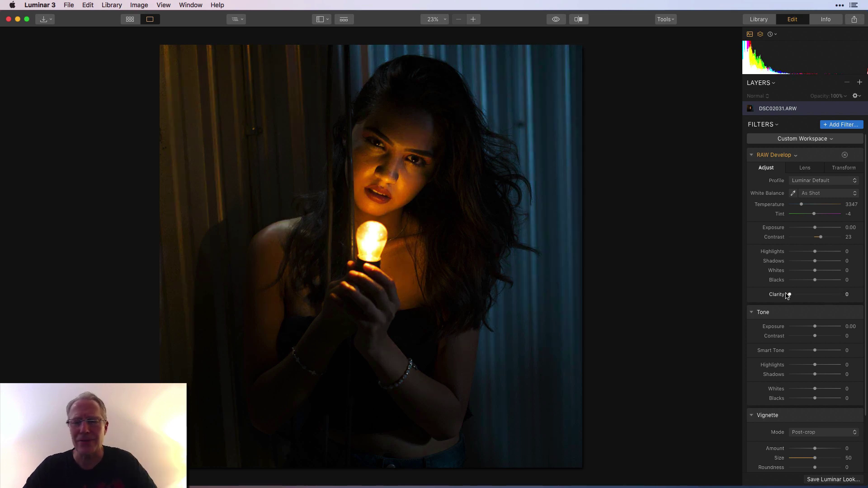
left_click_drag(791, 296, 795, 295)
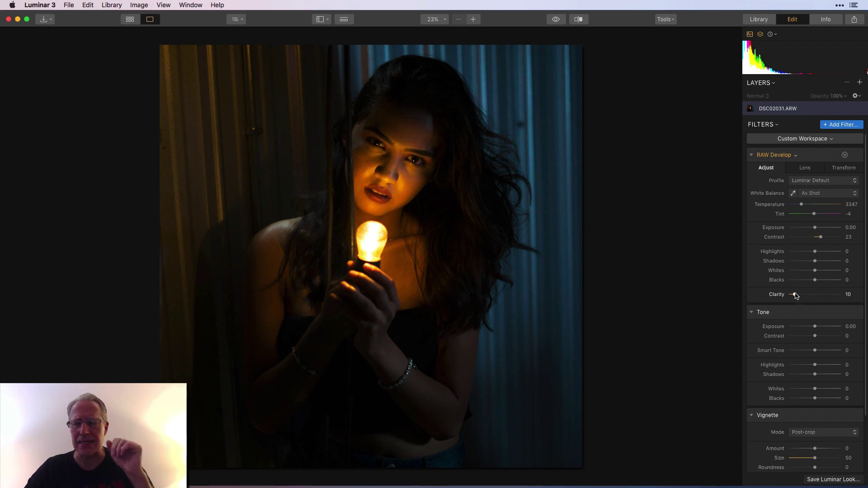
Step: Set the RAW Develop highlights to -25 and shadows to 0, and raise Smart Tone in the Tone filter to 9
scroll(798, 290, "down", 2)
left_click_drag(814, 234, 819, 244)
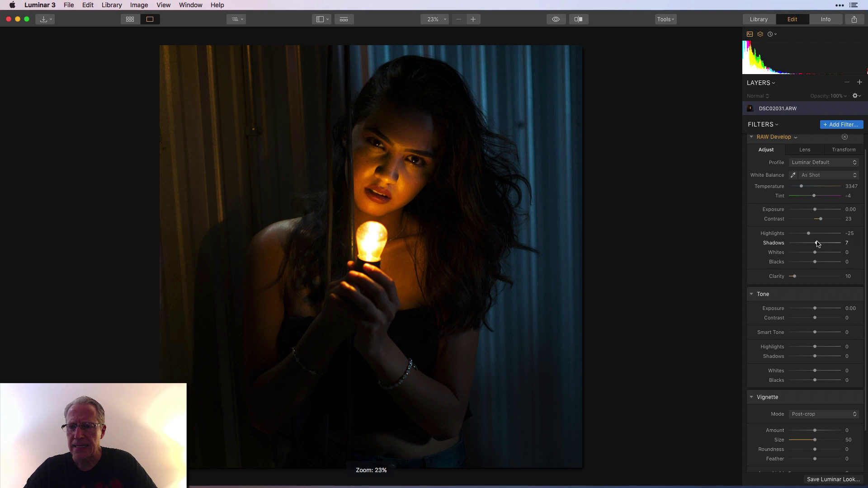
double_click(818, 244)
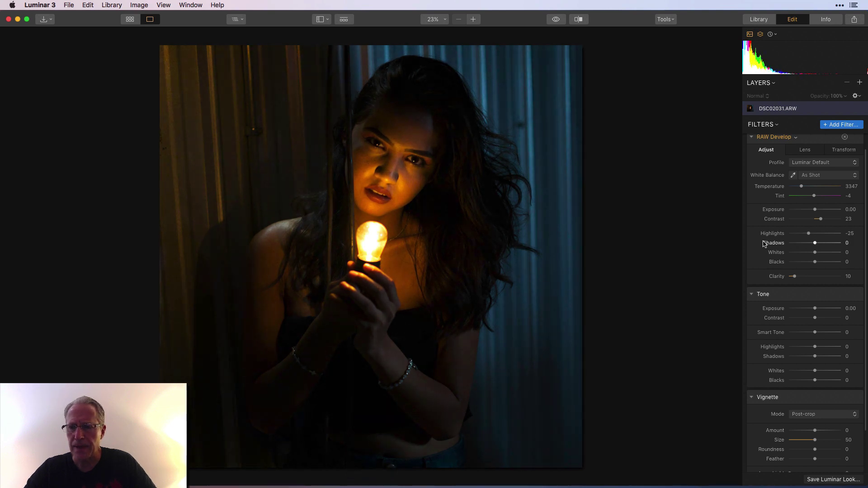
left_click_drag(815, 332, 818, 333)
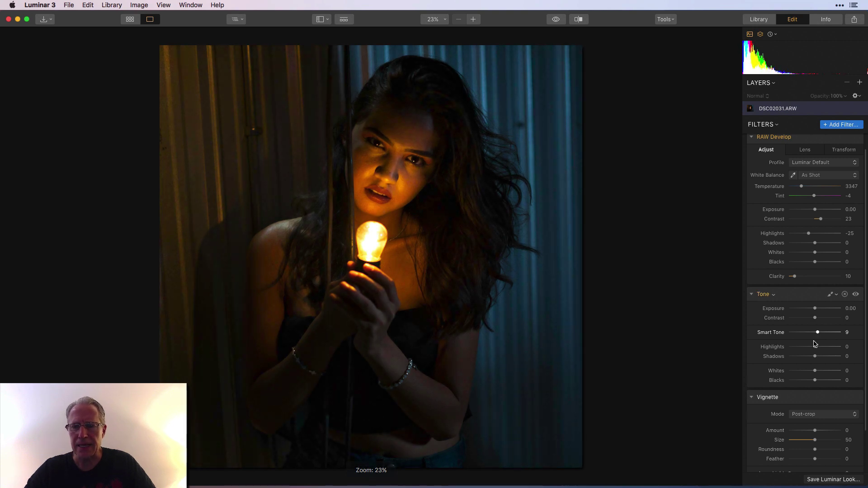
Step: Set the vignette amount to -65 and inner light to 33, and place its center just below the woman's face
scroll(812, 357, "down", 2)
left_click_drag(816, 405, 807, 429)
scroll(804, 466, "down", 2)
left_click(807, 444)
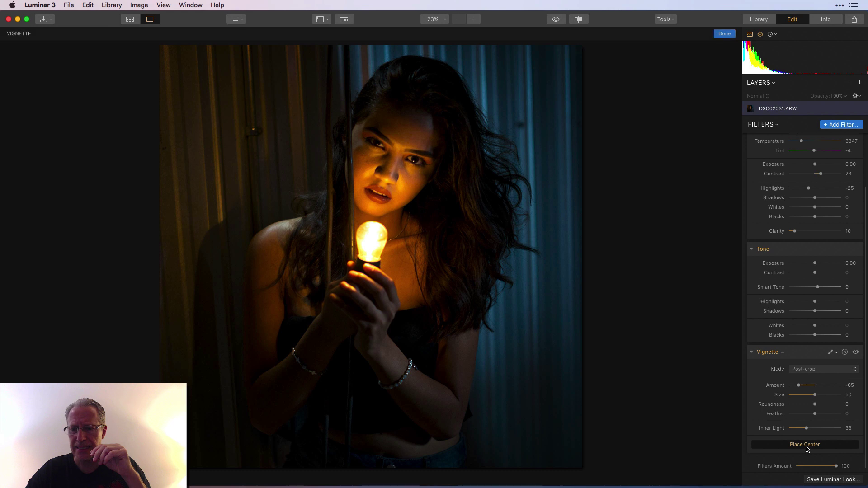
left_click(379, 211)
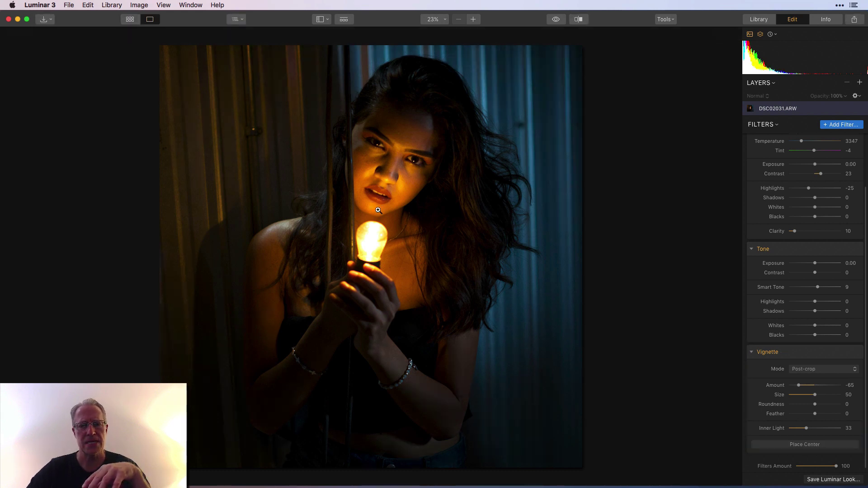
Step: Move the vignette center onto the glowing bulb in her hands and reduce the vignette size to 32
left_click(805, 444)
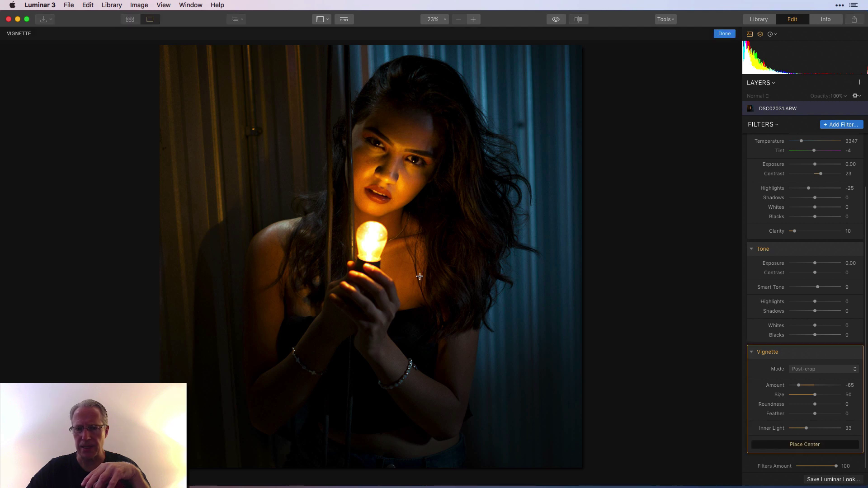
left_click(372, 236)
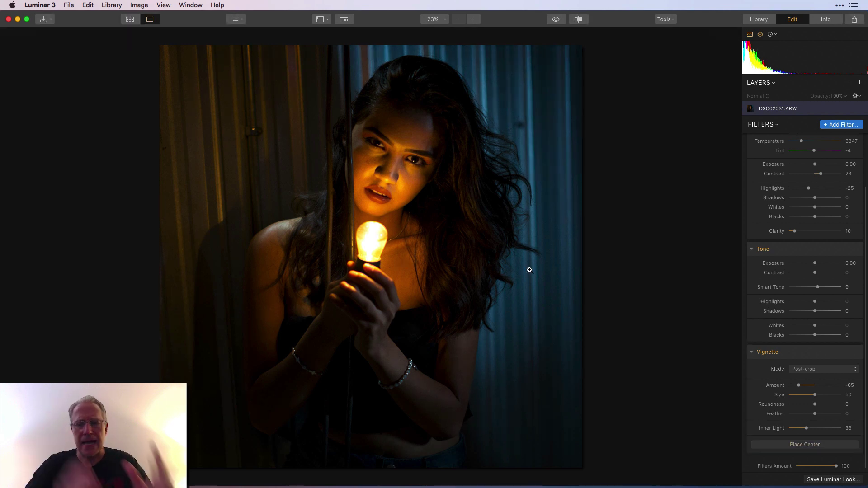
left_click_drag(815, 395, 805, 395)
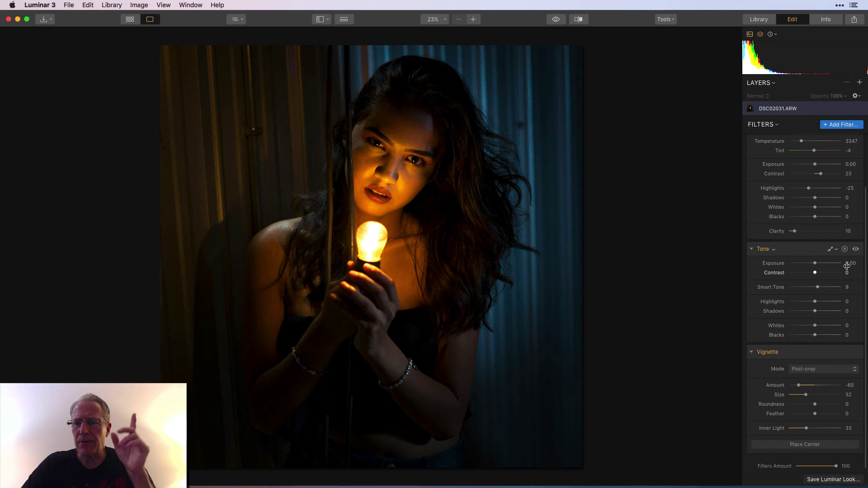
Step: Add the professional HSL filter to the photo and close the filters catalog
left_click(842, 124)
scroll(705, 268, "down", 15)
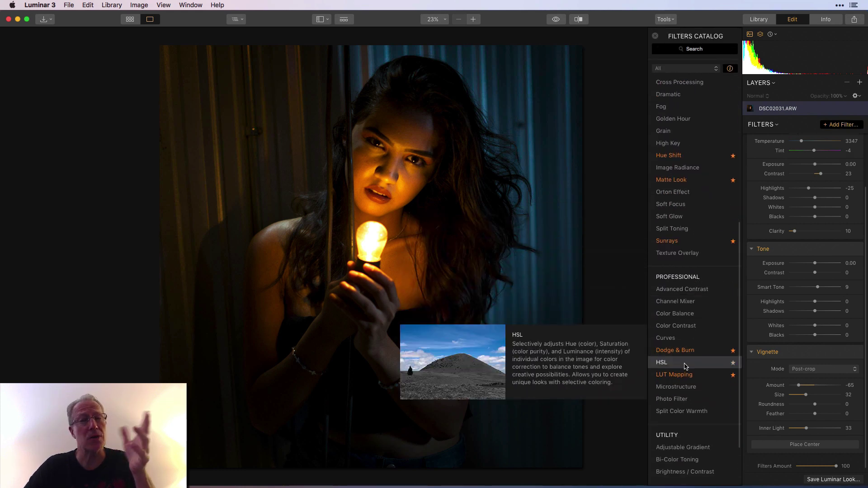
left_click(685, 364)
left_click(656, 36)
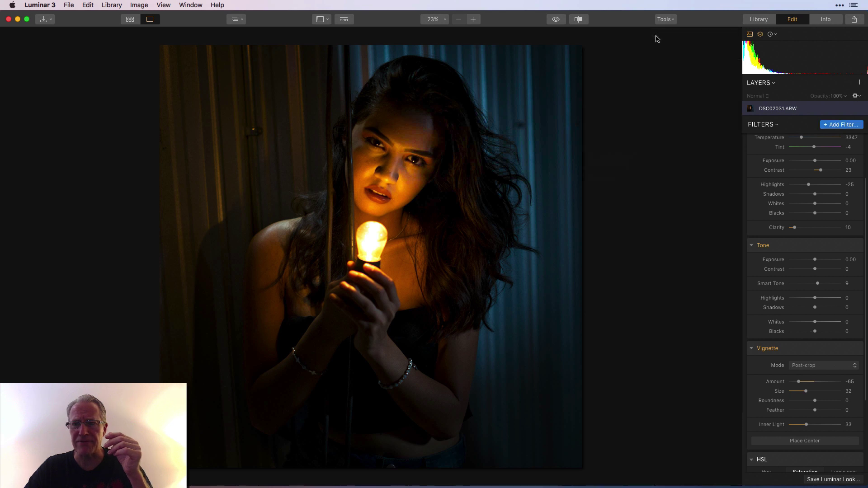
Step: Cool the photo slightly by lowering the RAW Develop color temperature
scroll(799, 400, "down", 5)
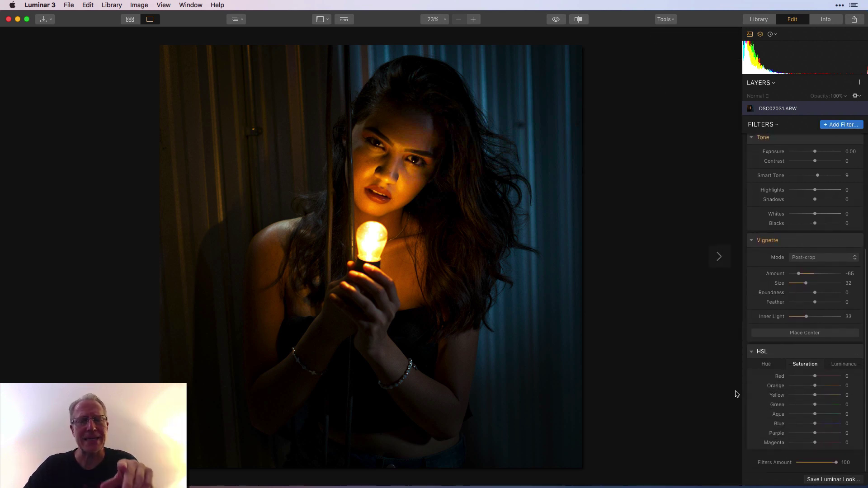
scroll(791, 388, "up", 8)
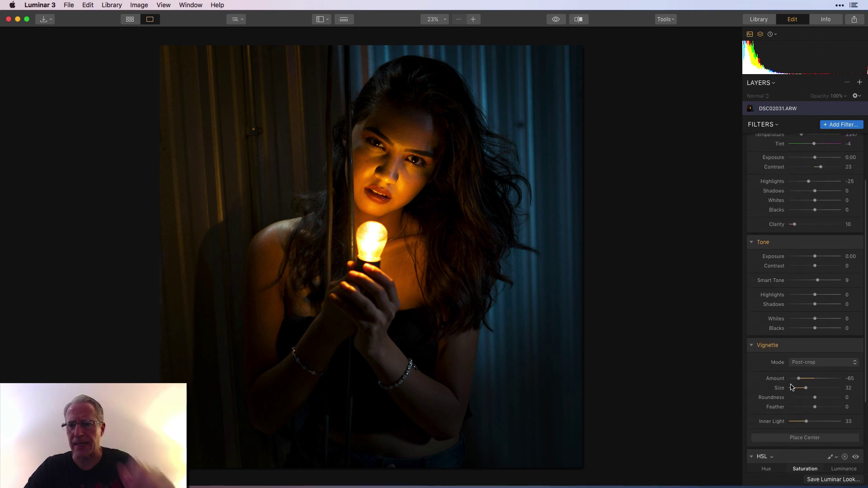
left_click_drag(802, 206, 799, 206)
Step: In the HSL filter, set the orange hue to -2, the orange saturation to -39 and the orange luminance to 47
scroll(810, 257, "down", 8)
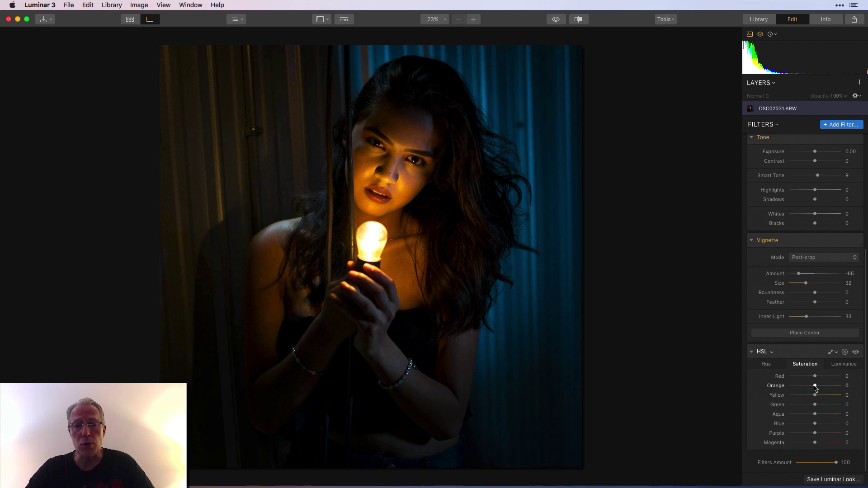
left_click_drag(816, 389, 813, 389)
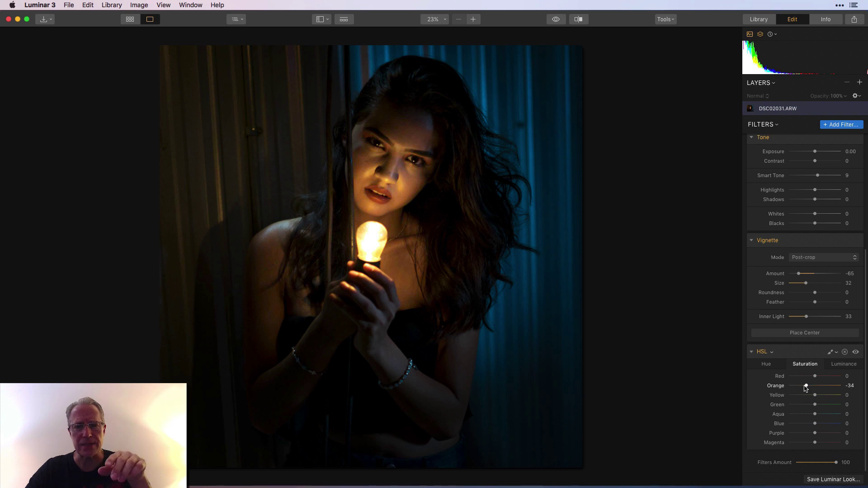
left_click(775, 365)
mouse_move(814, 387)
left_mouse_down()
mouse_move(837, 383)
mouse_move(812, 384)
left_mouse_up()
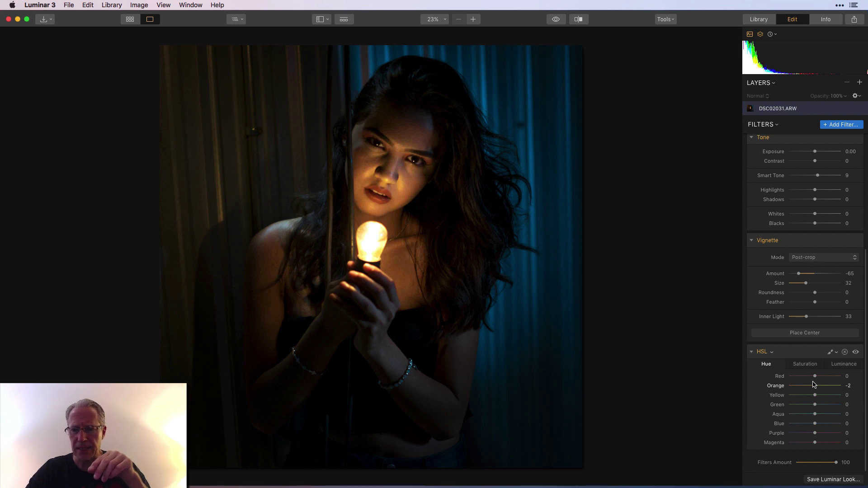
left_click(806, 364)
left_click_drag(815, 386, 803, 388)
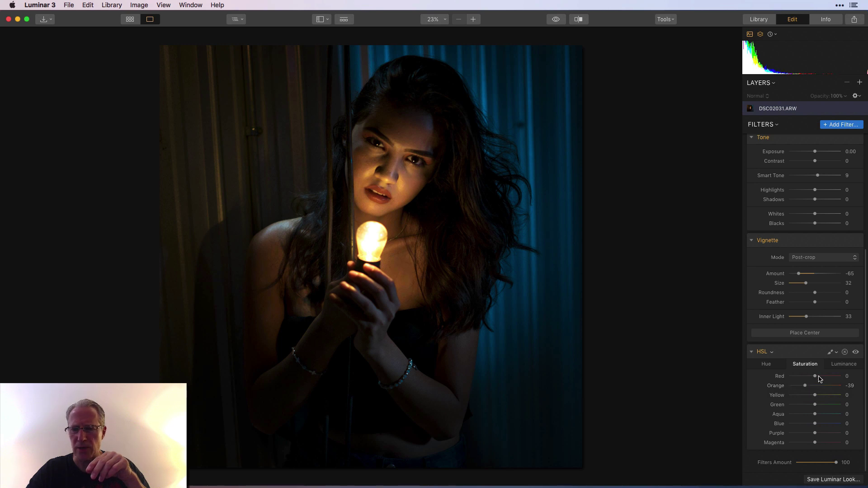
left_click(841, 366)
left_click_drag(815, 386, 830, 387)
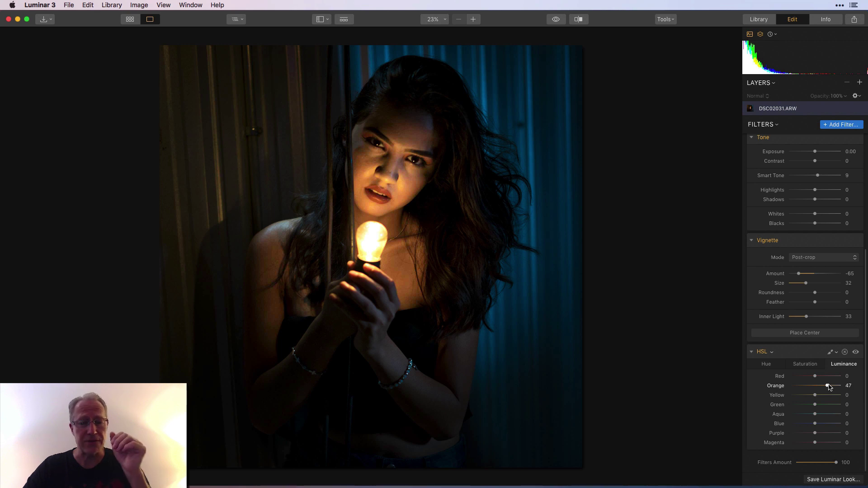
Step: Compare the photo with the HSL filter off and on to check its effect on the skin tones
left_click(856, 352)
left_click(856, 352)
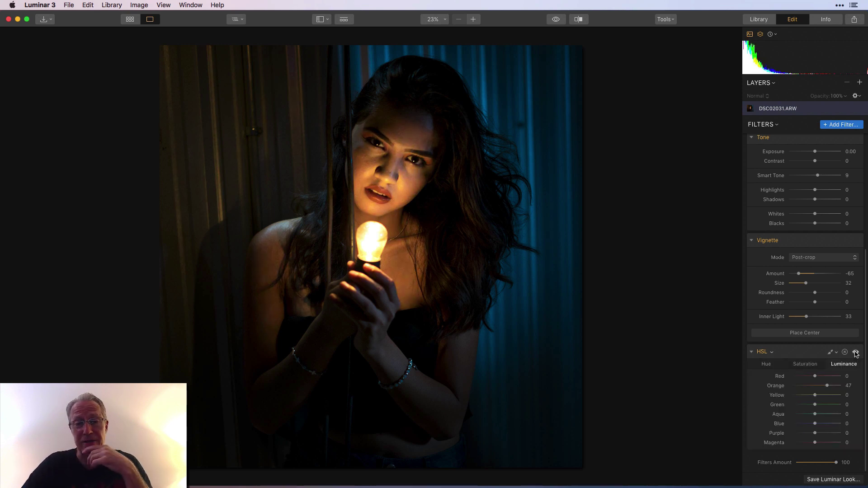
left_click(855, 353)
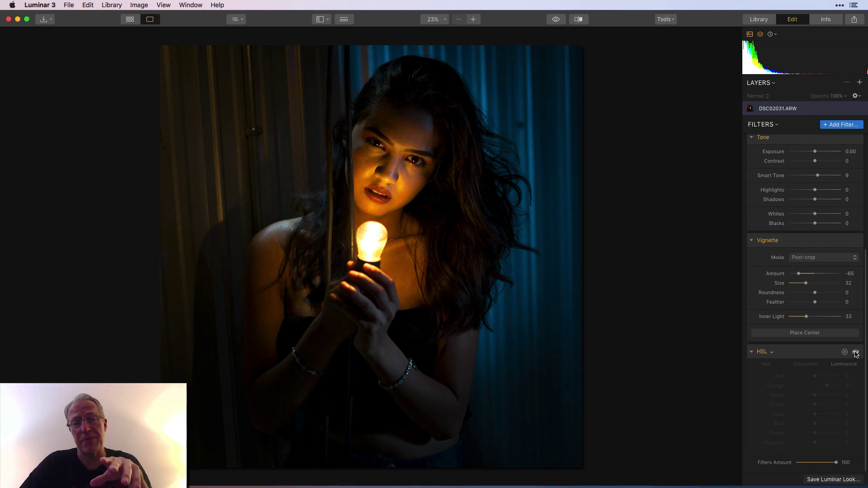
left_click(856, 352)
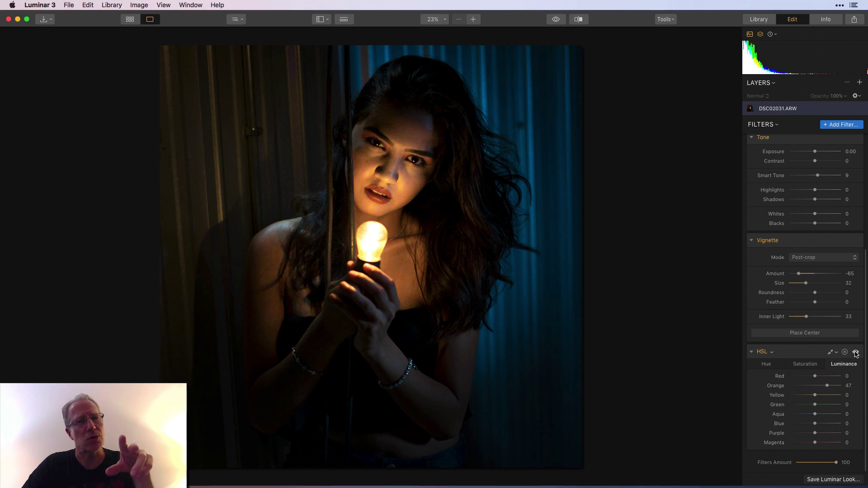
Step: Refine the vignette with an amount of -63, a size of 16 and an inner light of 41
scroll(807, 289, "up", 1)
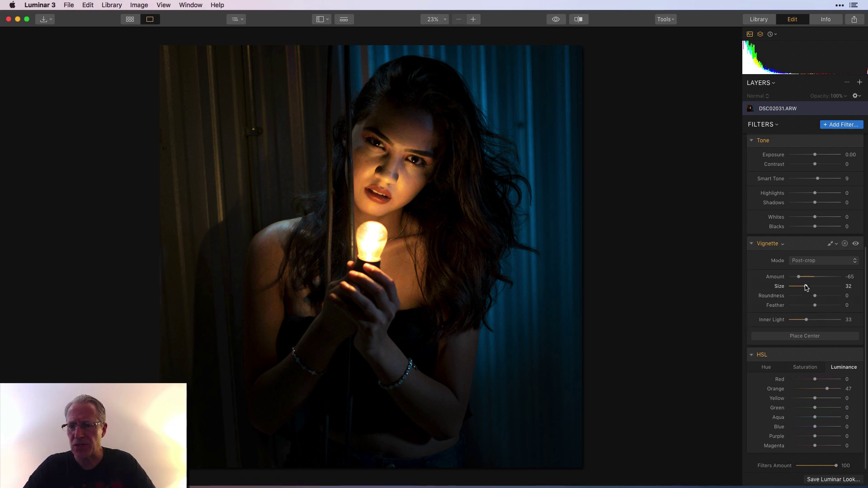
left_click_drag(804, 288, 799, 277)
left_click_drag(807, 320, 812, 321)
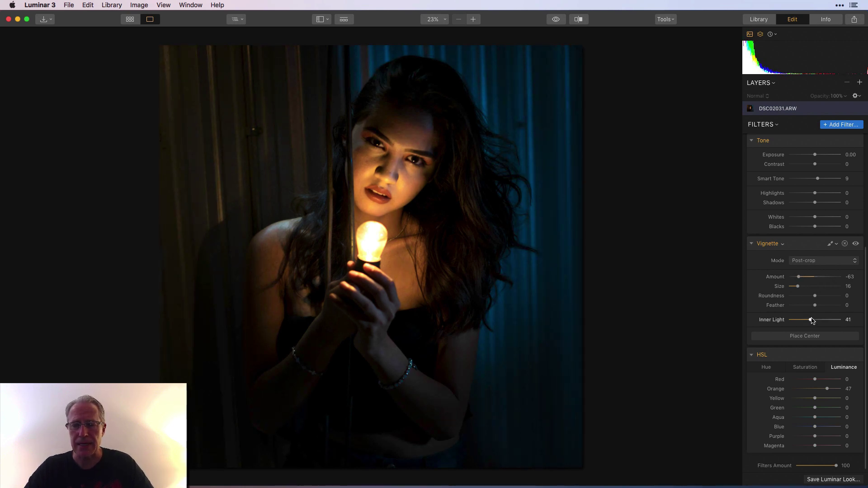
Step: Compare the light bulb portrait with its unedited original, in a split before/after view and as a full-image preview
left_click(580, 20)
left_click_drag(299, 155, 375, 154)
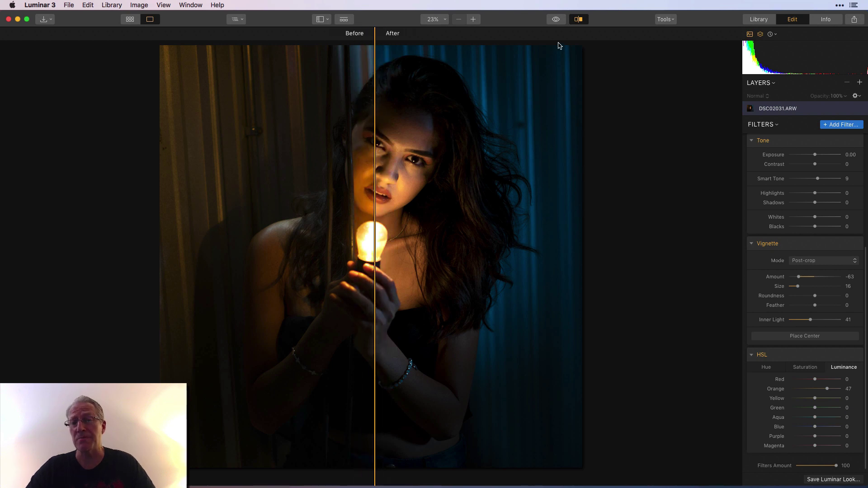
left_click(579, 19)
left_click(556, 20)
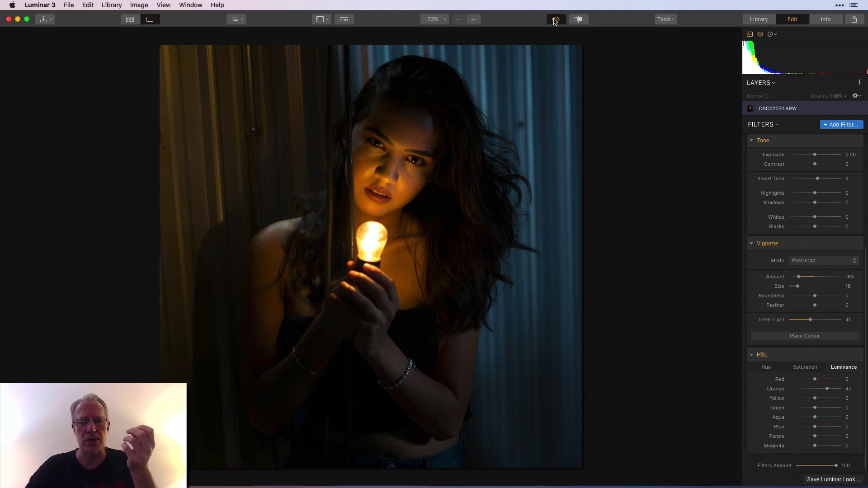
left_click(556, 20)
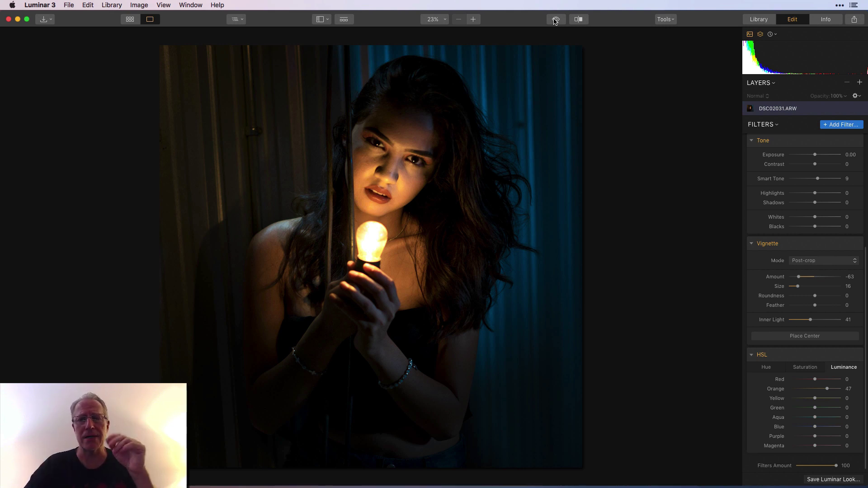
left_click(556, 19)
left_click(556, 20)
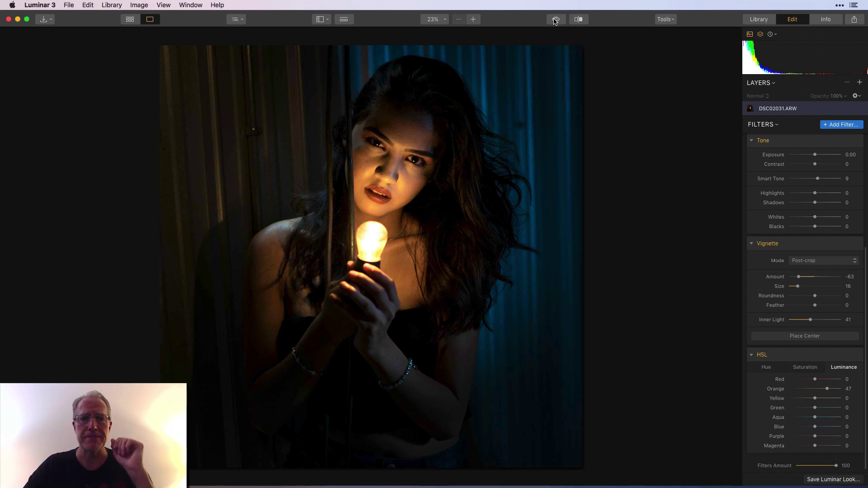
Step: Open the next photo, DSC02053.ARW, and crop it tighter at the original aspect ratio, trimming mainly the right side and bottom
left_click(715, 255)
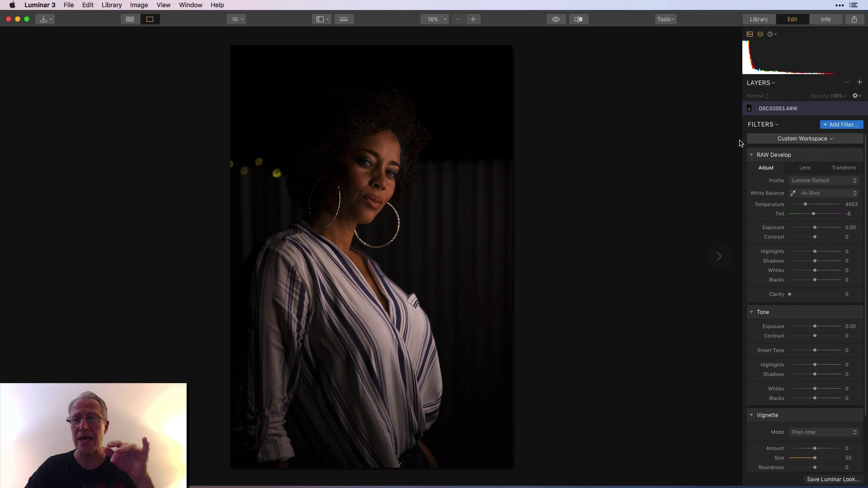
left_click(665, 19)
left_click(669, 34)
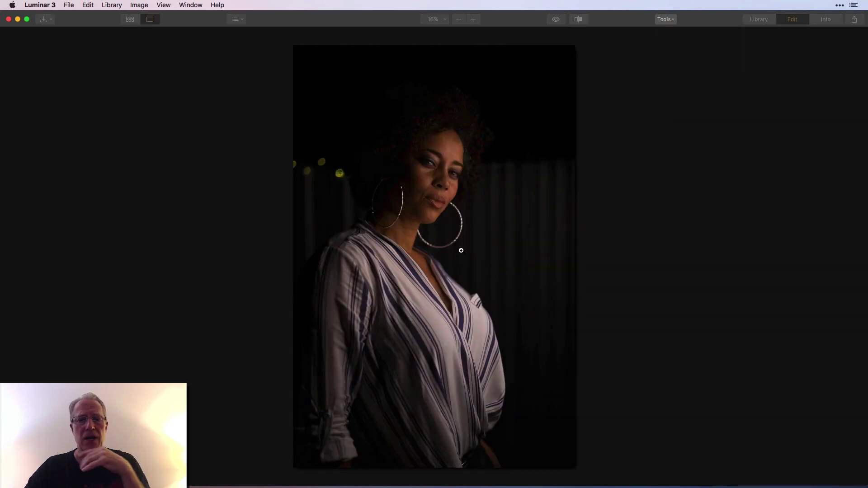
left_click_drag(577, 469, 558, 459)
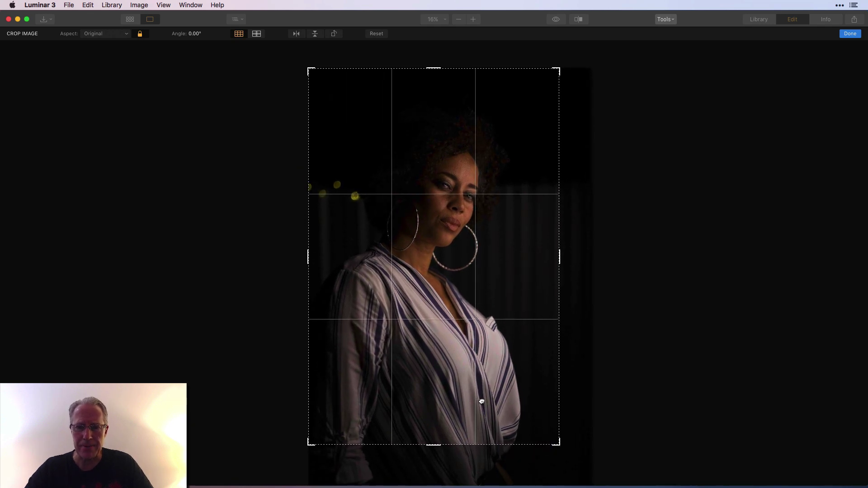
left_click_drag(510, 401, 520, 398)
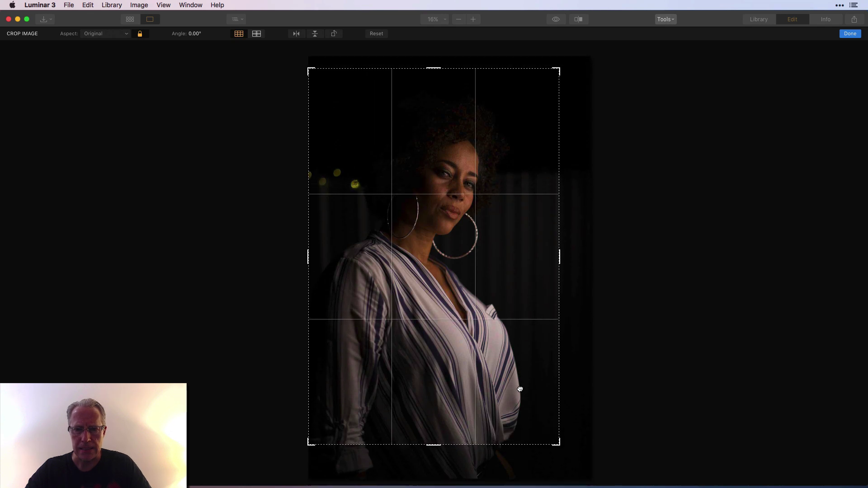
left_click_drag(559, 445, 554, 437)
left_click_drag(483, 402, 477, 384)
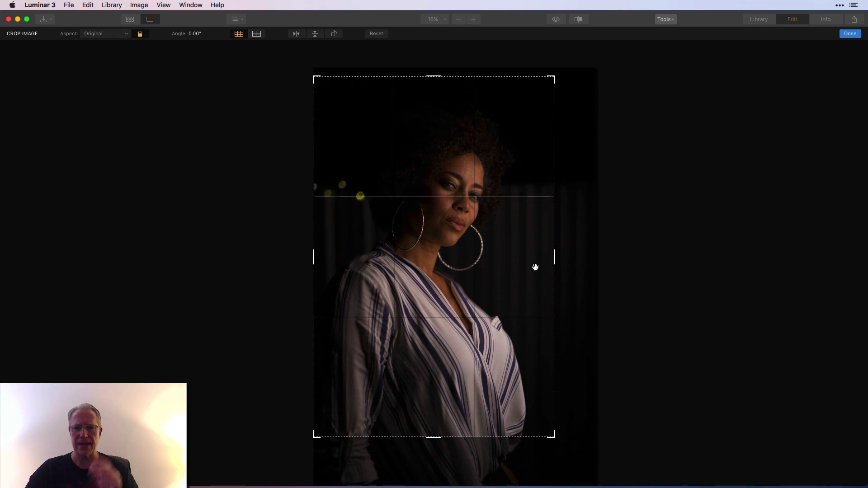
left_click(850, 34)
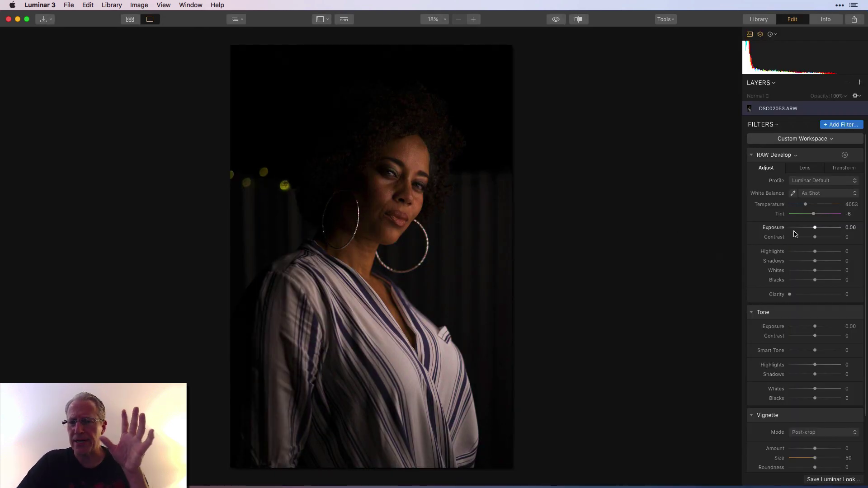
Step: In RAW Develop, set the contrast to 18, the clarity to 14 and the temperature to 3962
left_click_drag(816, 237, 821, 237)
left_click_drag(790, 295, 796, 295)
left_click_drag(806, 205, 805, 208)
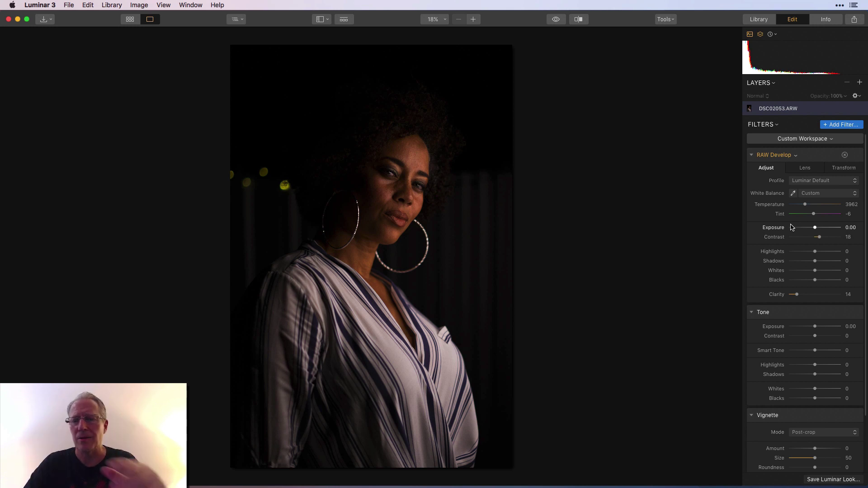
Step: Set Smart Tone to 8 in the Tone filter and compare the photo with that filter off and on
scroll(786, 262, "down", 2)
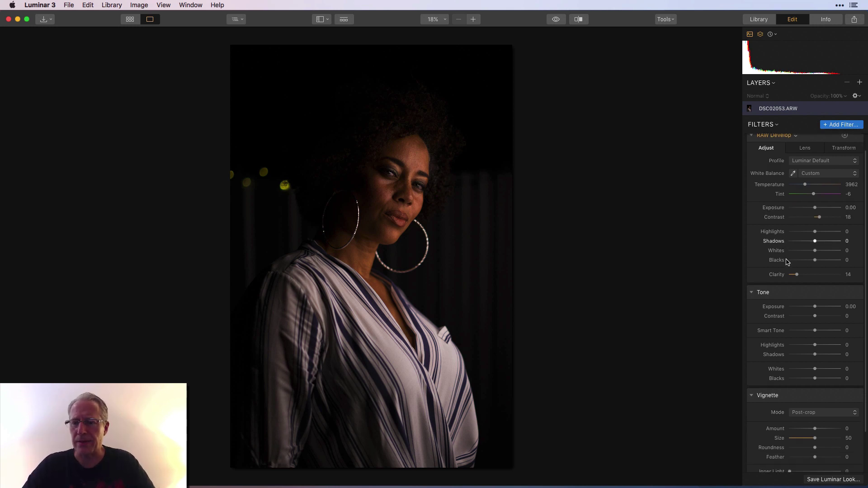
left_click_drag(815, 330, 818, 330)
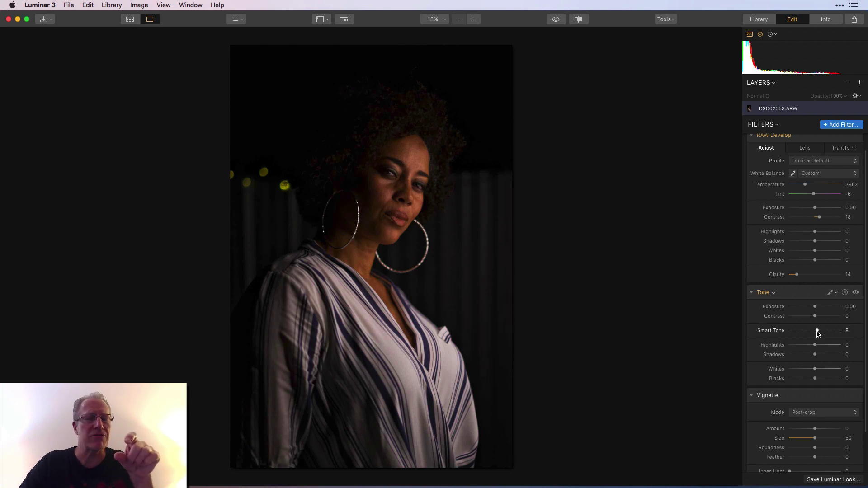
left_click(856, 292)
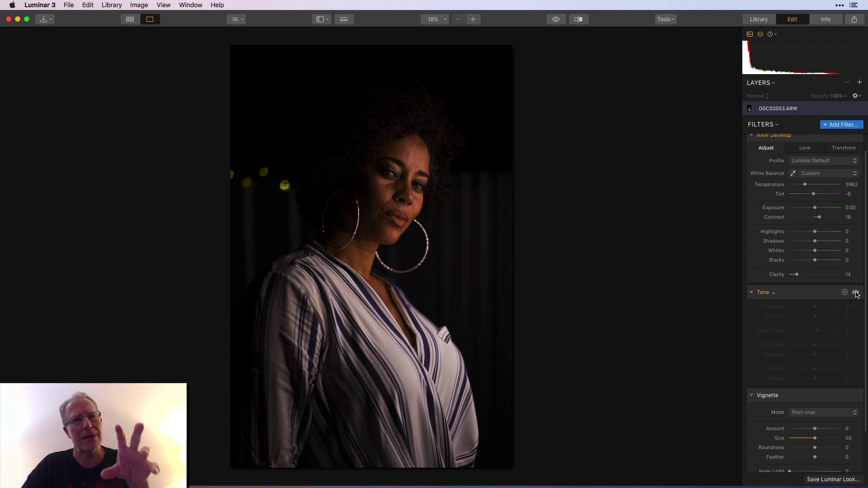
left_click(856, 293)
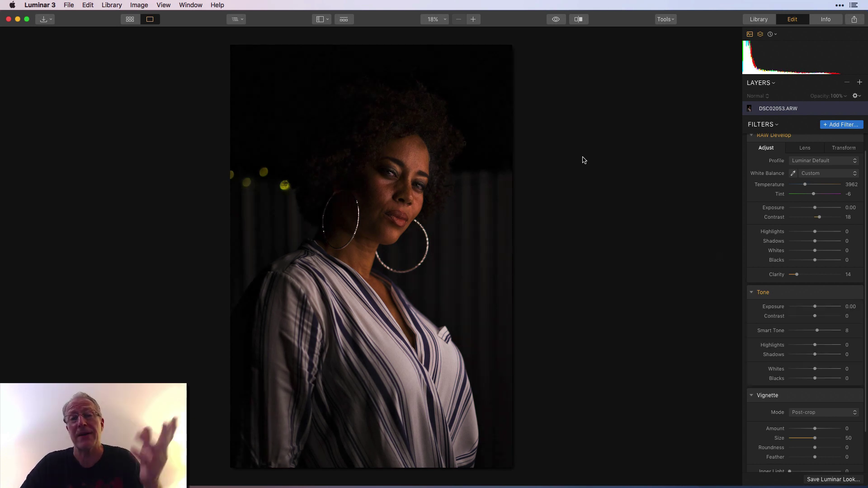
Step: Inspect the woman's face and hair at 50% zoom, then return to the full photo
left_click(473, 19)
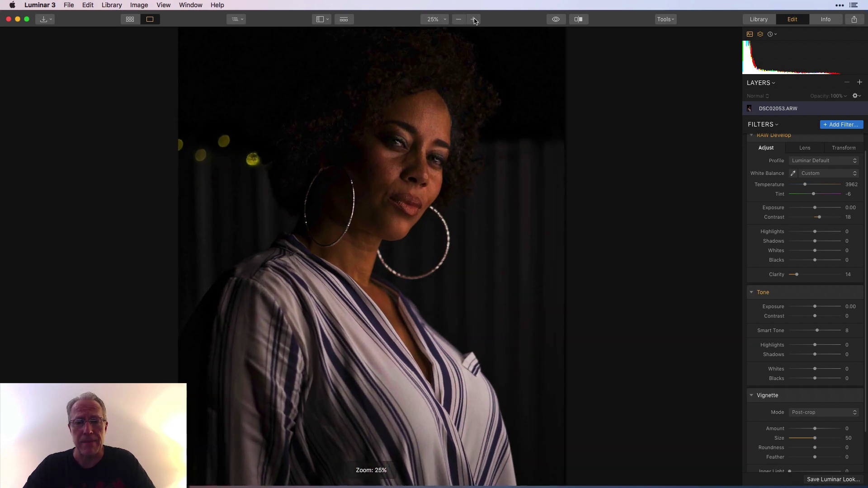
left_click(473, 19)
left_click(473, 19)
scroll(453, 142, "up", 3)
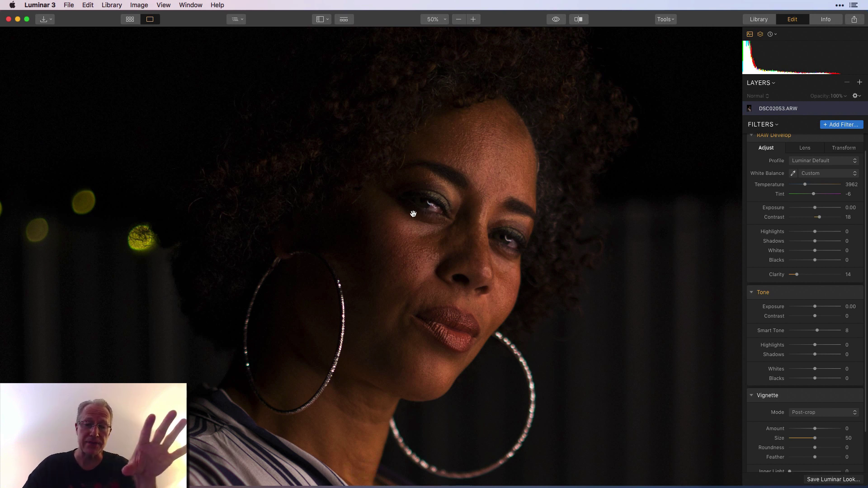
left_click(436, 23)
left_click(438, 32)
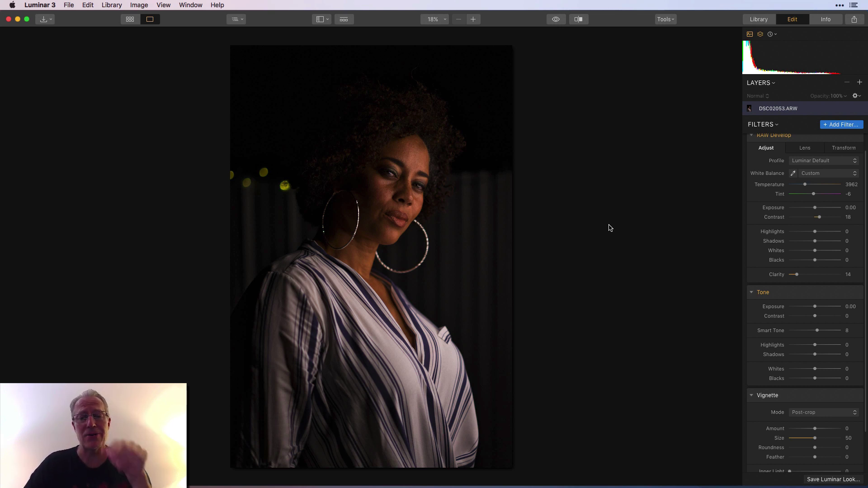
Step: Apply a vignette with an amount of -84, a size of 39 and an inner light of 42
scroll(804, 353, "down", 3)
mouse_move(814, 382)
left_mouse_down()
mouse_move(791, 383)
mouse_move(810, 392)
left_mouse_up()
left_click_drag(790, 425, 811, 423)
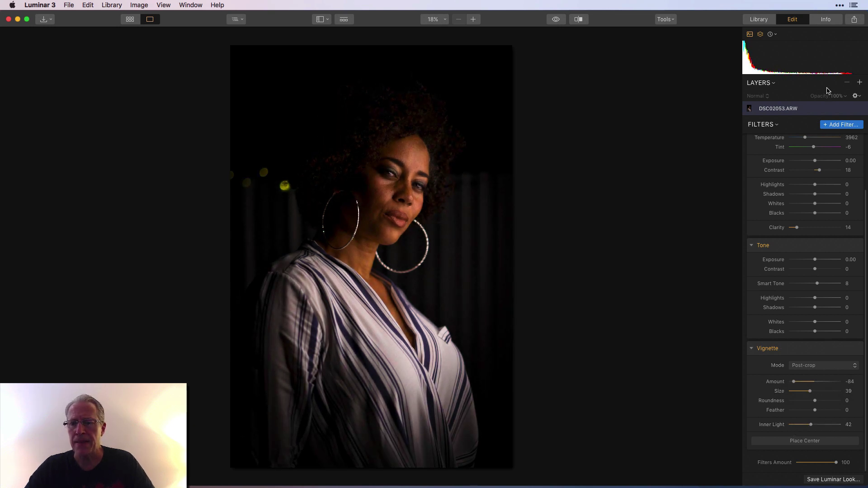
Step: Add an HSL filter and set its orange saturation to -21, checking the skin tones with the filter off and on
left_click(832, 126)
scroll(674, 217, "down", 10)
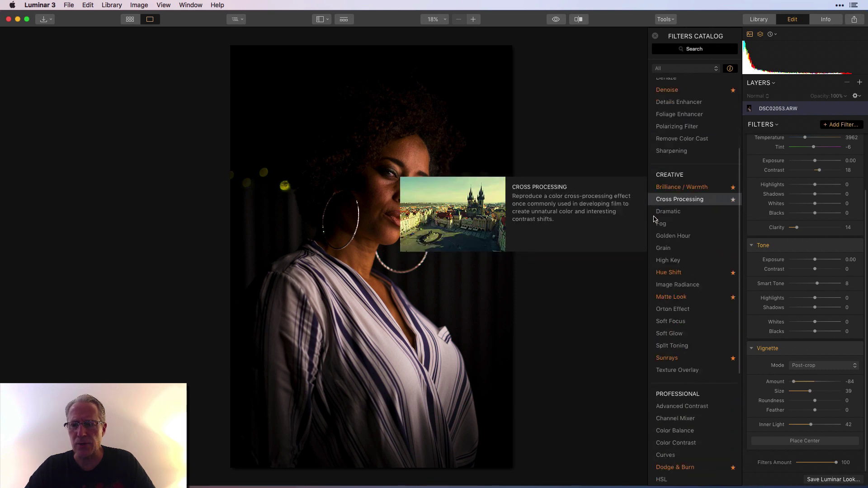
left_click(684, 373)
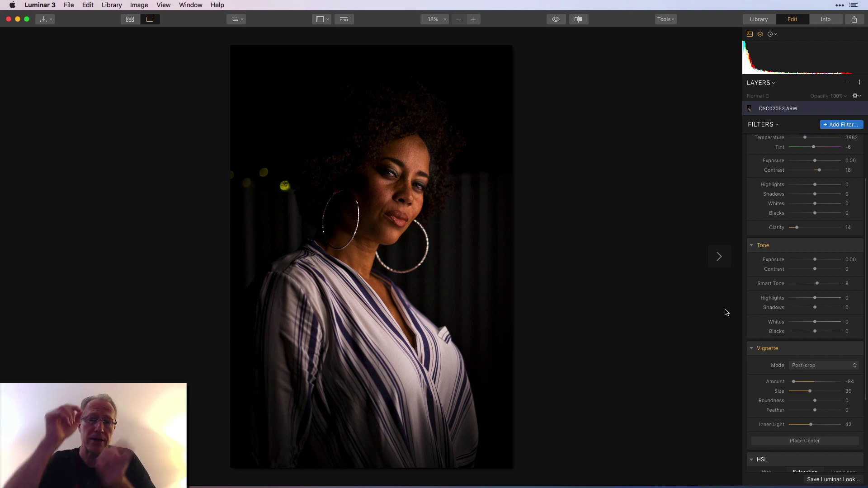
scroll(805, 375, "down", 5)
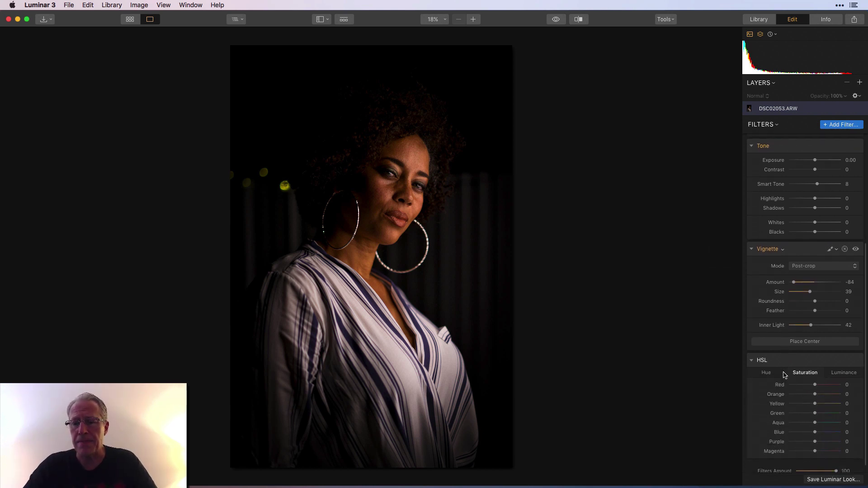
left_click_drag(816, 388, 808, 389)
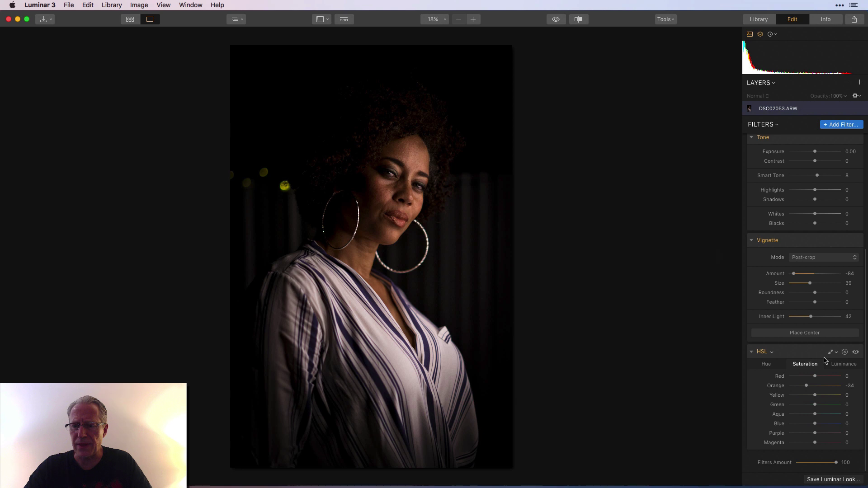
left_click(856, 352)
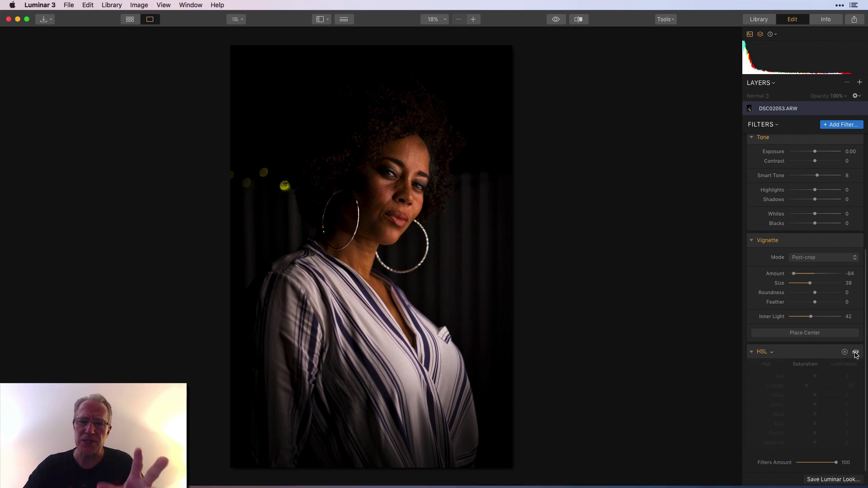
left_click(856, 352)
left_click_drag(807, 386, 811, 389)
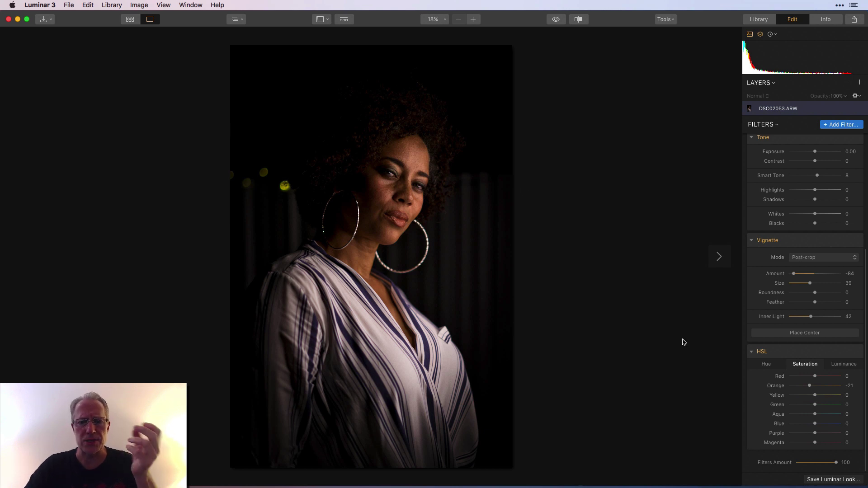
Step: Compare the edited portrait of the woman with hoop earrings against its original, in full and in a split before/after view
left_click(557, 20)
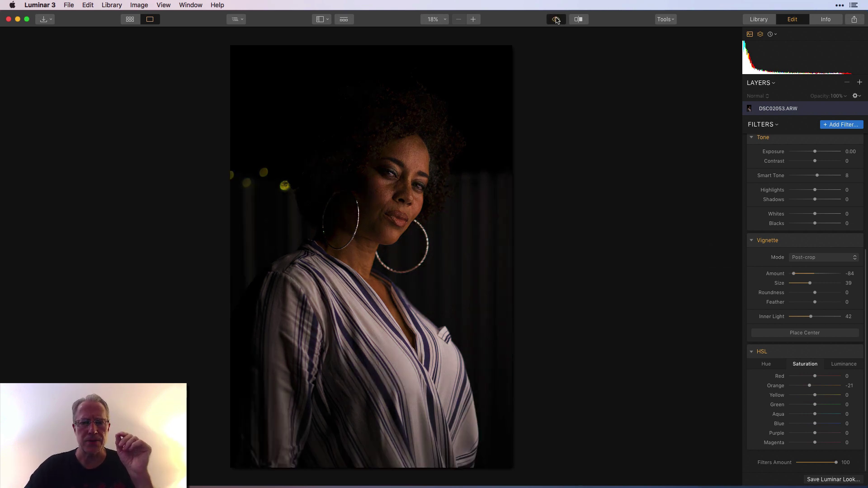
left_click(556, 20)
left_click(579, 19)
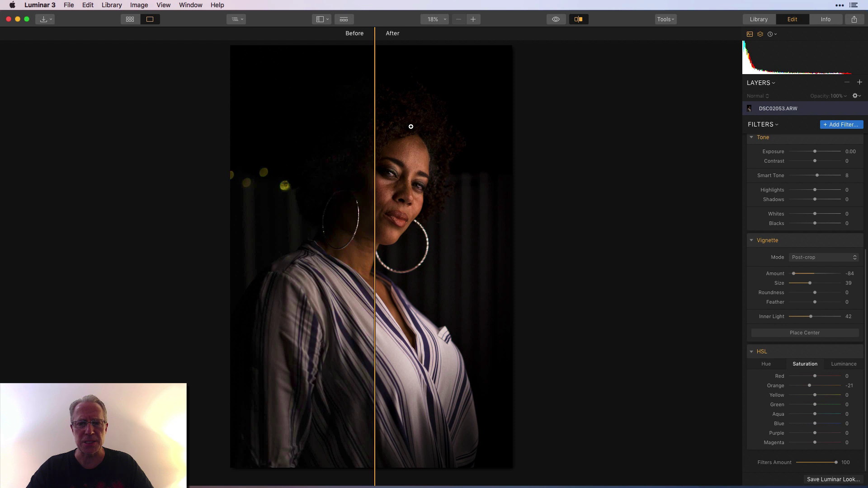
left_click_drag(376, 113, 374, 140)
left_click(579, 19)
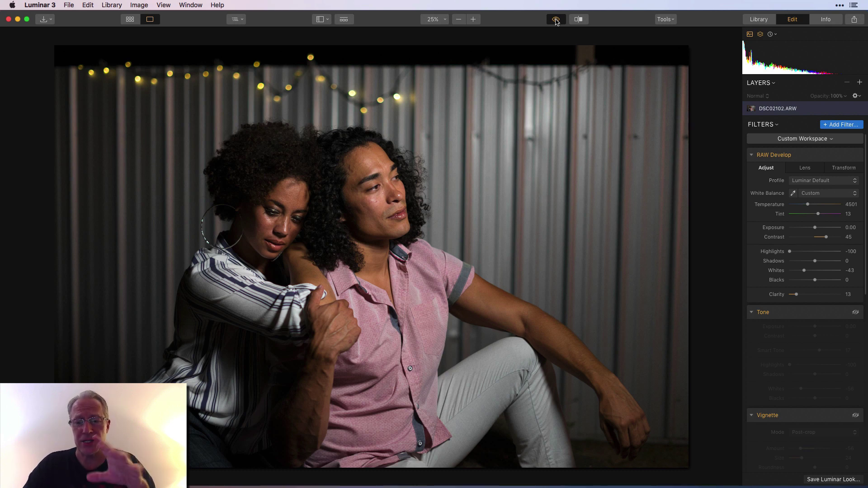
Step: Return the couple's photo from the original preview to its edited version and review its existing crop without altering it
left_click(556, 20)
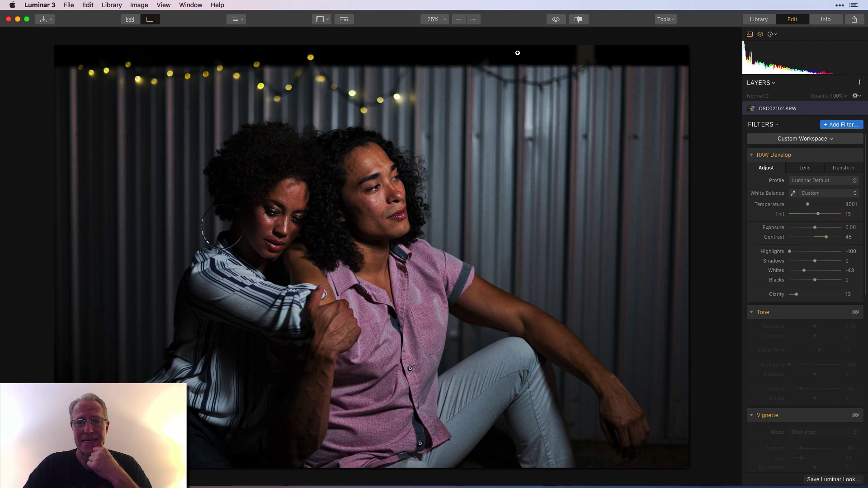
left_click(666, 19)
left_click(668, 32)
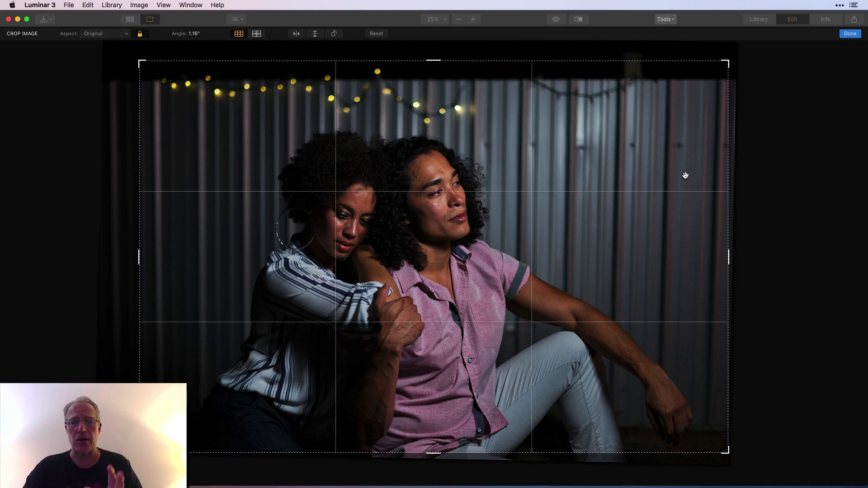
left_click(850, 33)
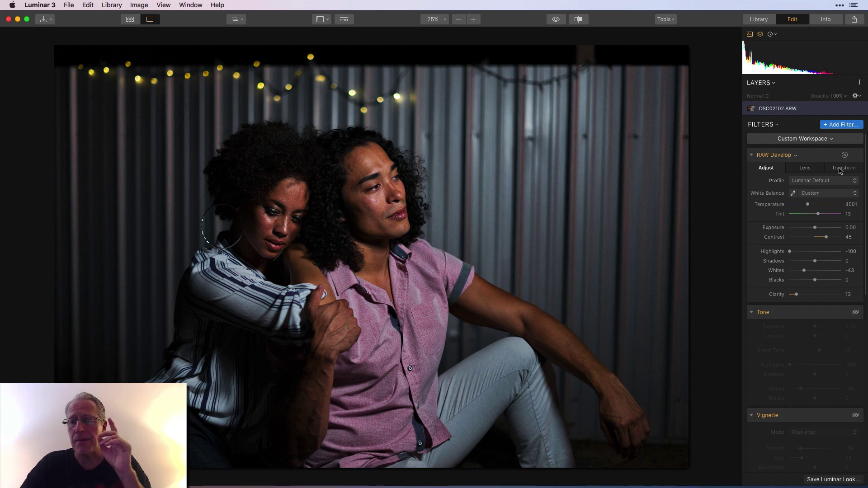
Step: Set the couple photo's RAW Develop temperature to 4465 and enable its Tone filter, comparing the result with the filter off and on
left_click_drag(808, 205, 808, 204)
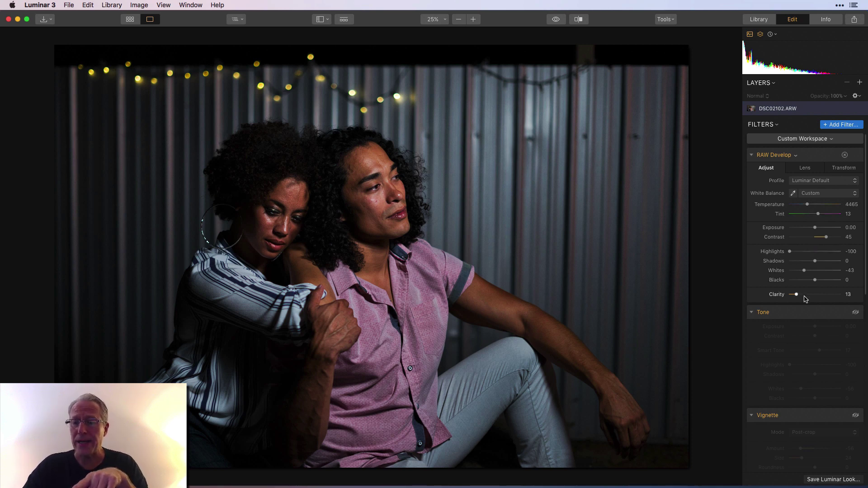
scroll(804, 299, "down", 4)
left_click(856, 235)
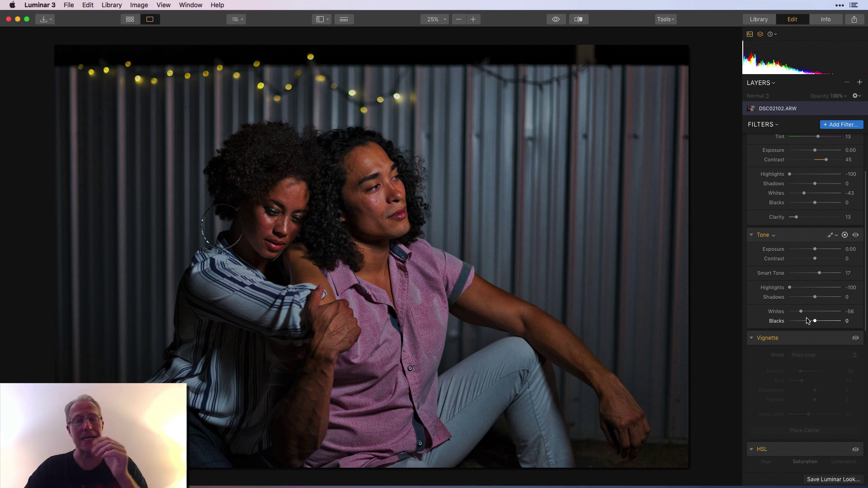
left_click(856, 235)
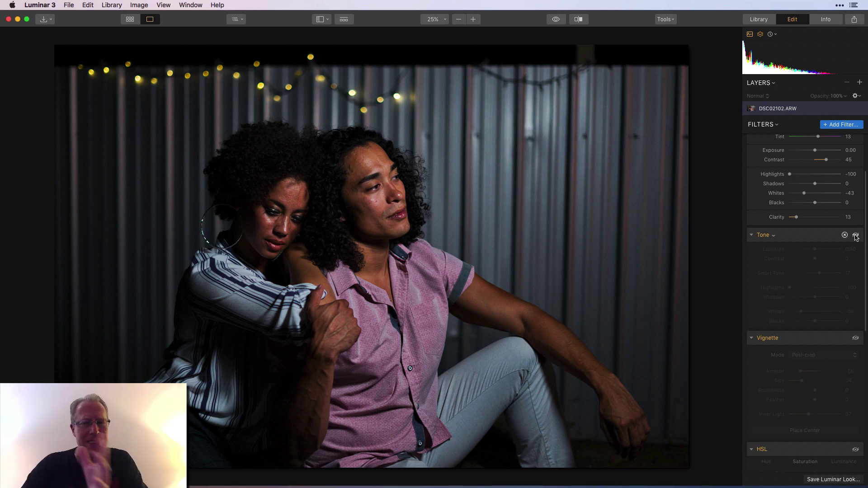
left_click(856, 235)
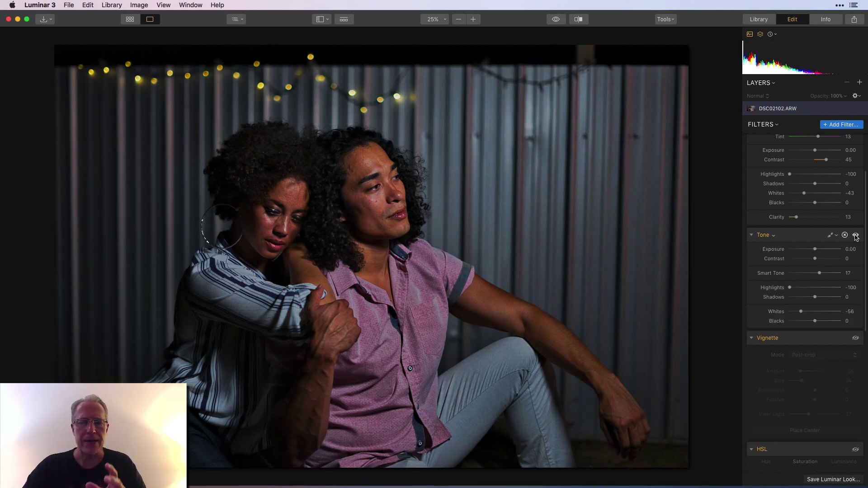
Step: Enable the couple photo's existing Vignette filter and review its settings
scroll(859, 253, "down", 3)
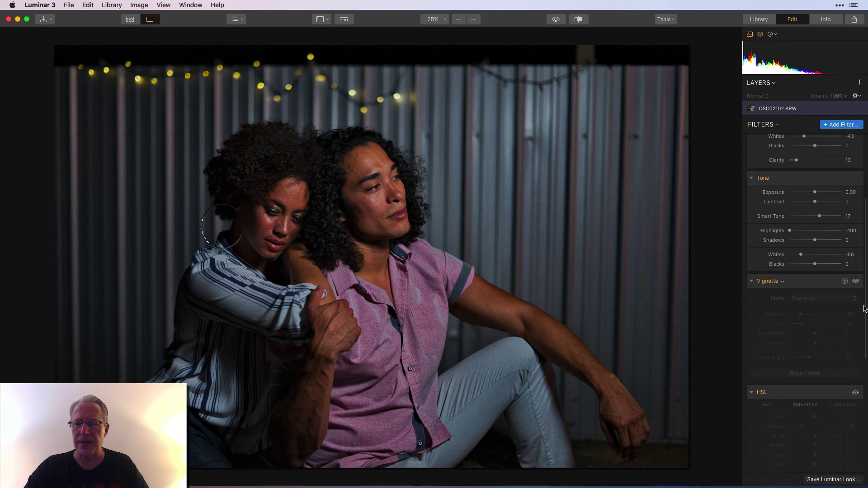
left_click(857, 282)
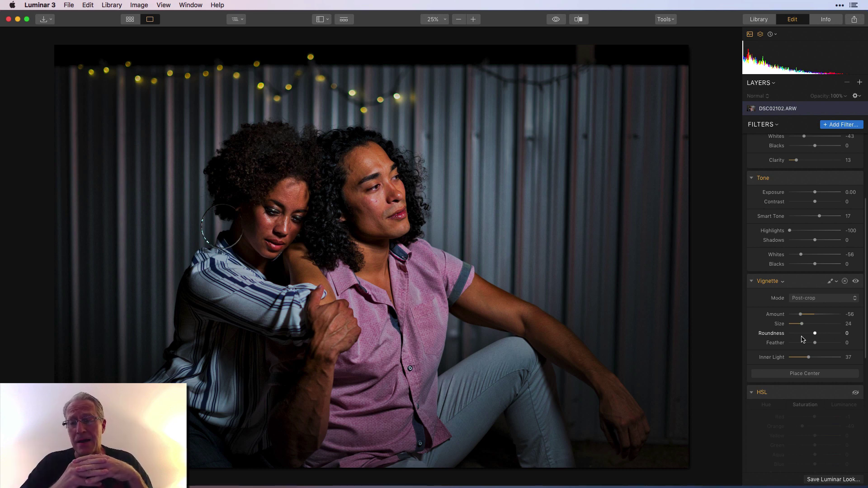
scroll(802, 339, "down", 5)
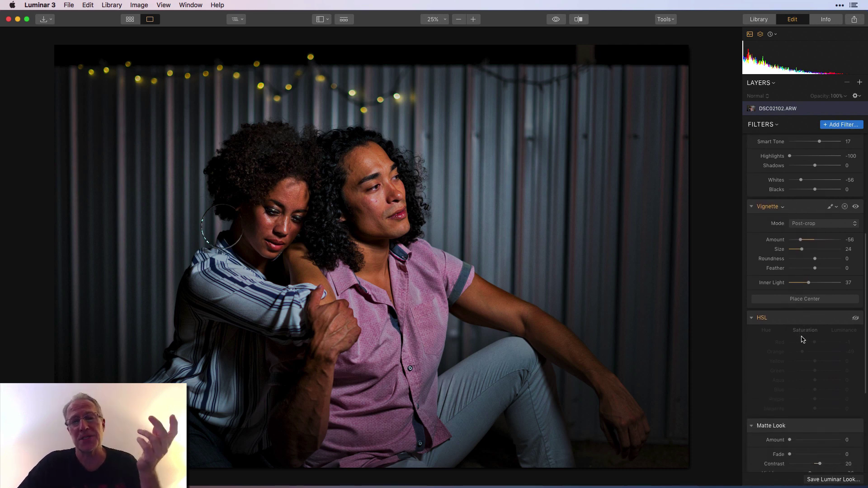
scroll(802, 339, "down", 1)
scroll(802, 339, "up", 2)
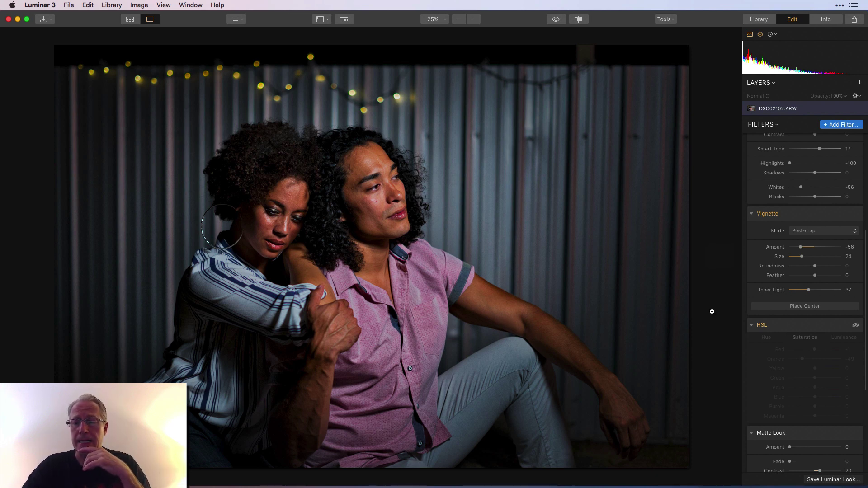
Step: Enable the couple photo's HSL filter, set its orange saturation to -26, and check the faces at 50% zoom before returning to 25%
scroll(810, 344, "down", 5)
scroll(810, 345, "down", 1)
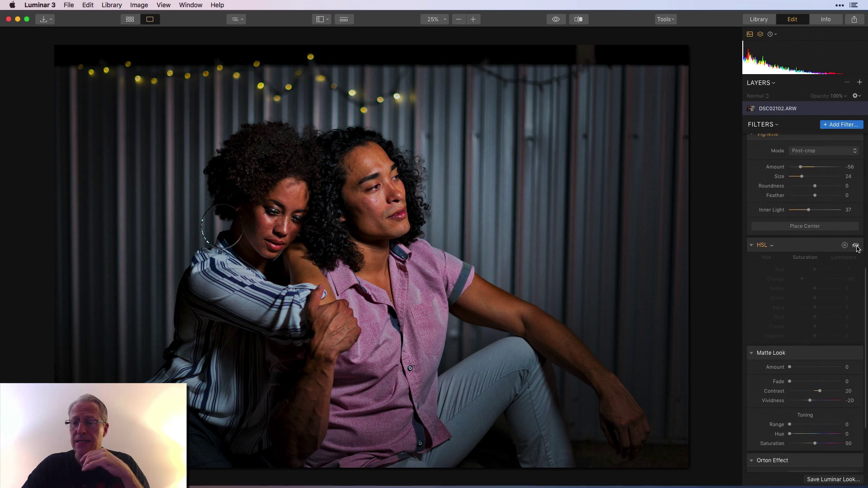
left_click(857, 246)
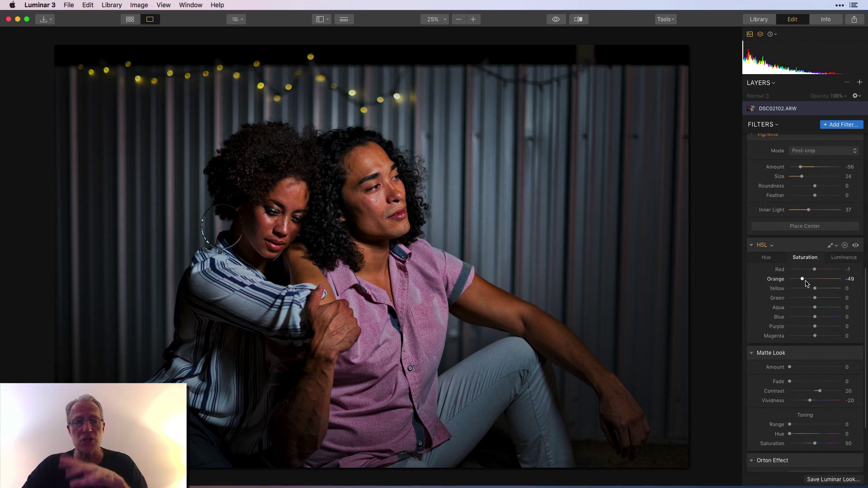
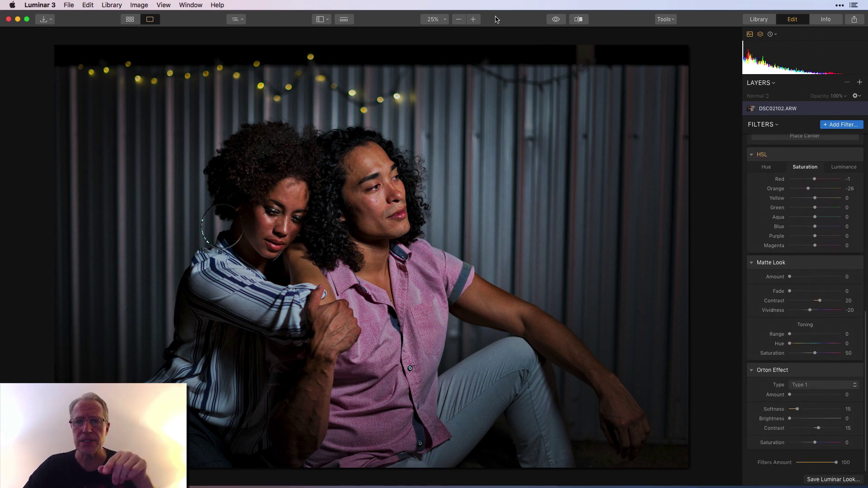
left_click(473, 19)
scroll(373, 172, "up", 4)
scroll(373, 172, "left", 4)
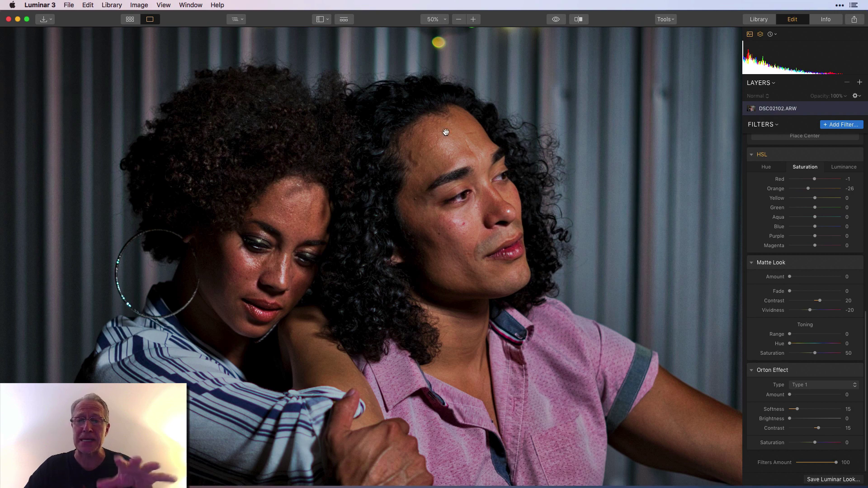
left_click(435, 20)
left_click(437, 32)
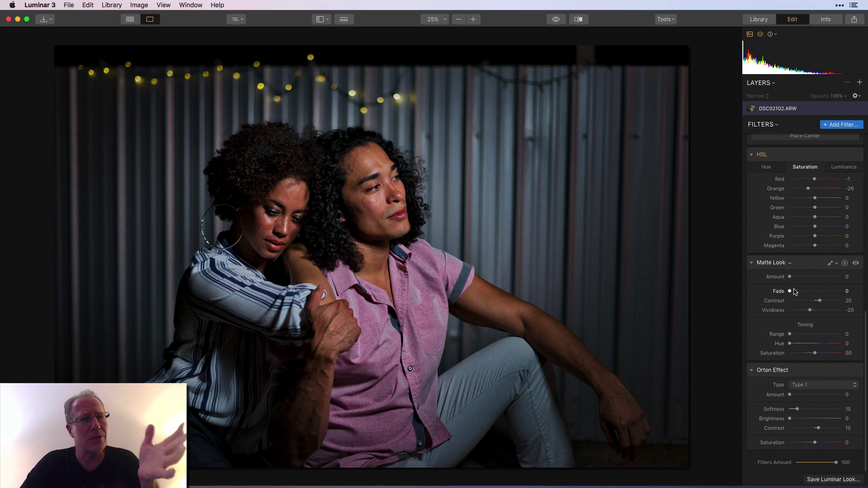
Step: Try Matte Look at amount 67, contrast 50, vividness -28, toning range 23, hue 228, saturation 54, compare it off and on, and delete the filter
left_click_drag(790, 277, 809, 311)
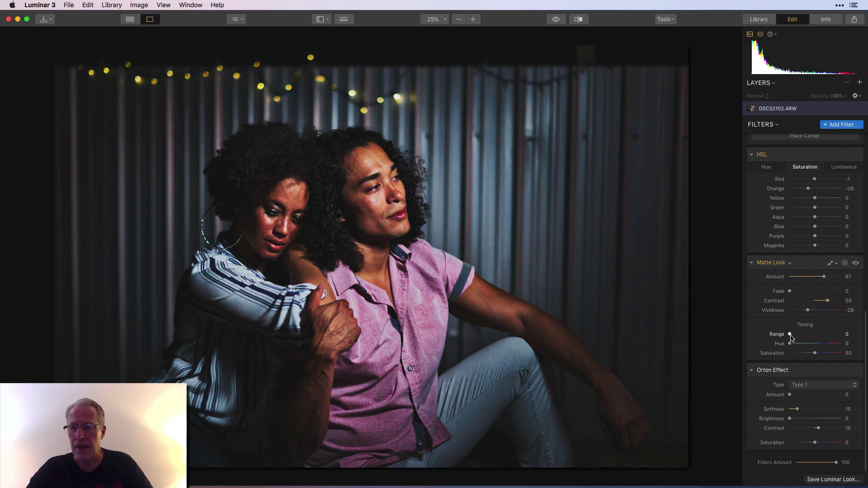
mouse_move(789, 344)
left_mouse_down()
mouse_move(828, 344)
mouse_move(817, 354)
mouse_move(789, 334)
mouse_move(802, 334)
left_mouse_up()
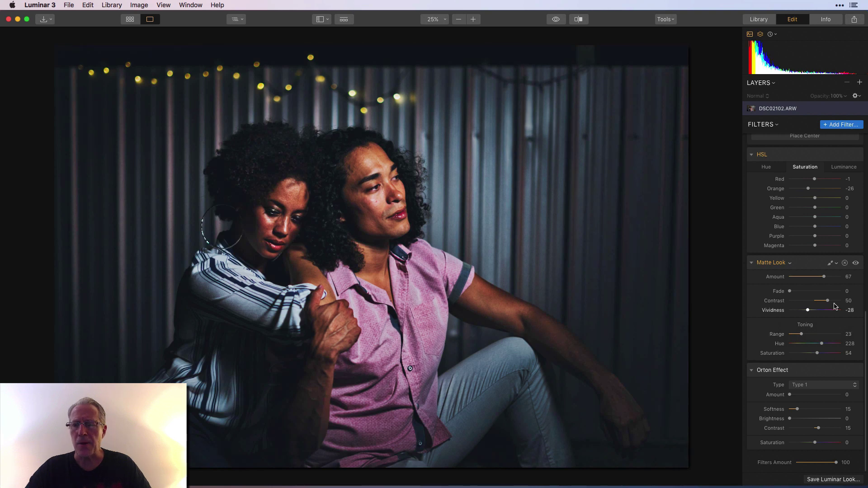
left_click(856, 264)
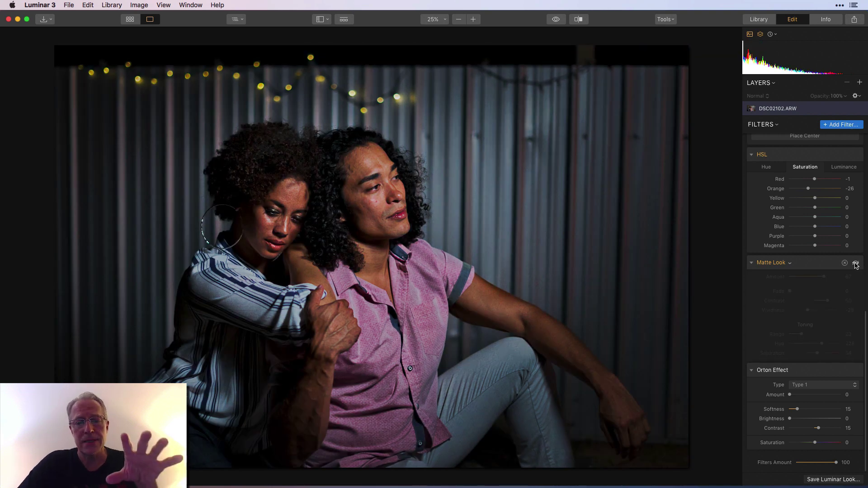
left_click(856, 263)
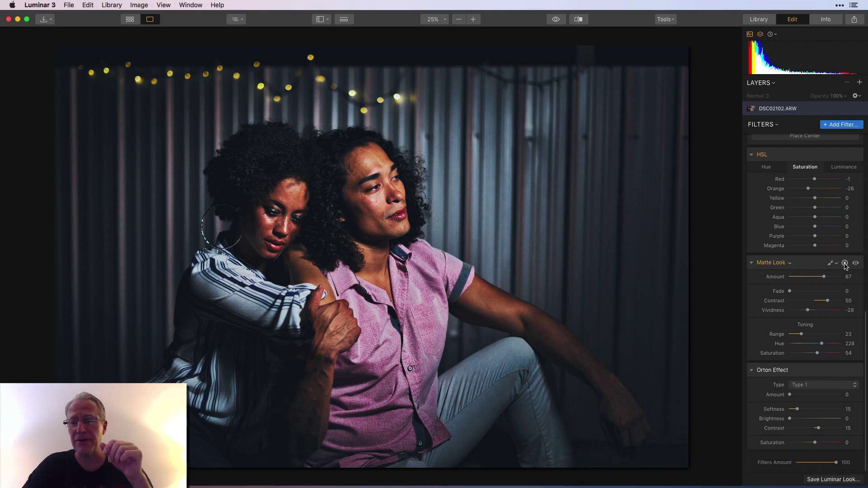
left_click(846, 264)
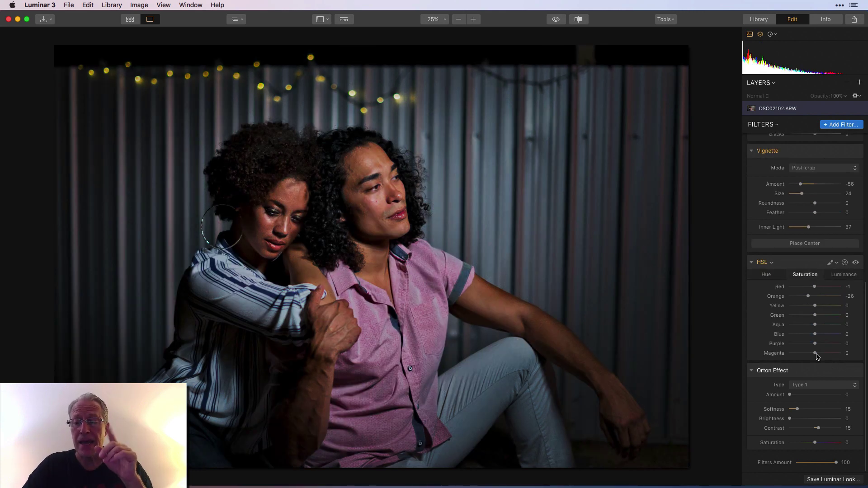
Step: Set the Orton Effect amount to 45 and compare the couple photo with the filter off and on, leaving it enabled
left_click_drag(790, 395, 817, 392)
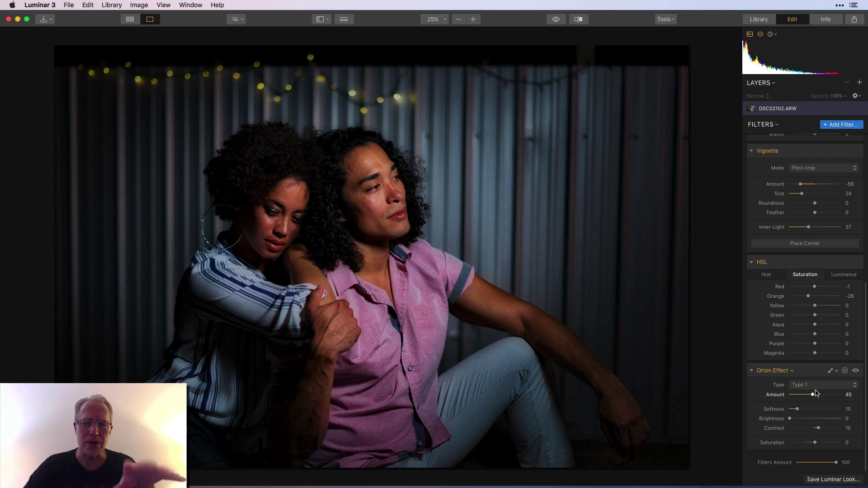
left_click(857, 371)
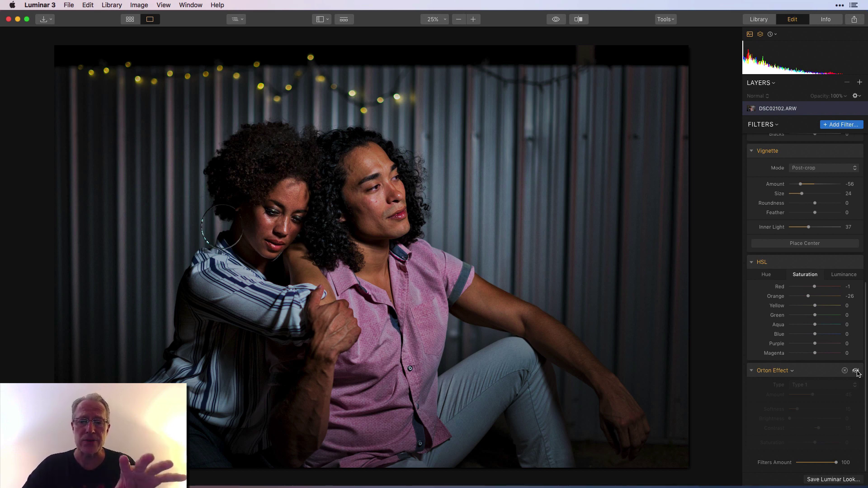
left_click(856, 371)
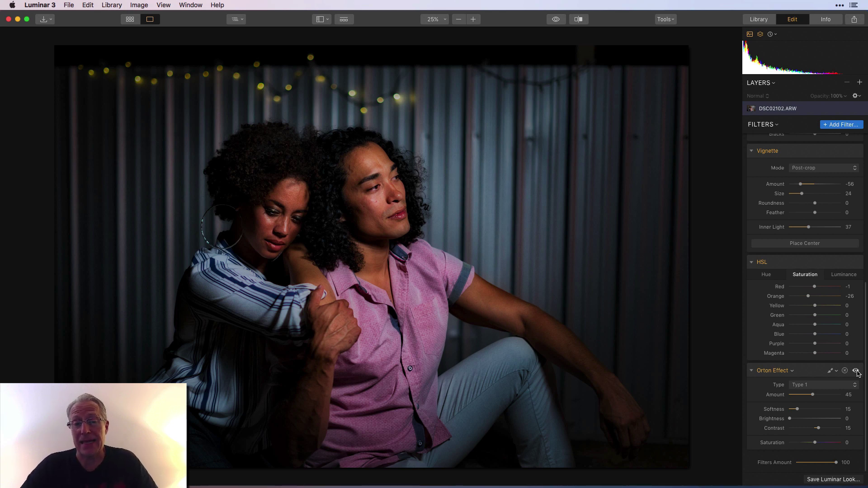
left_click(856, 371)
left_click(857, 371)
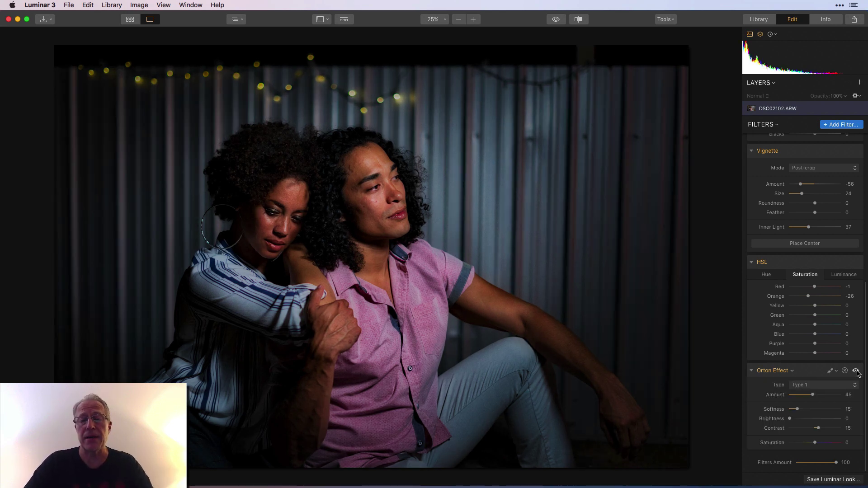